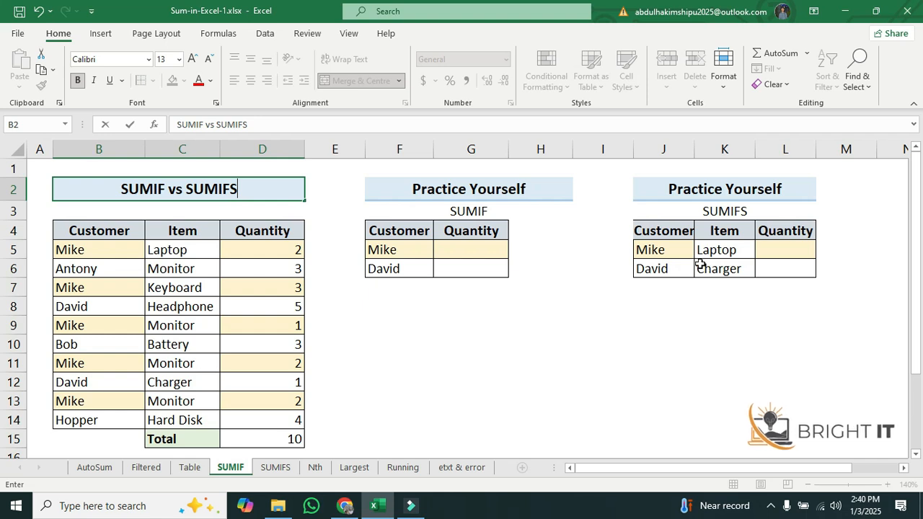
Review the source table's Customer, Item and Quantity columns and its rows of sample data
{"action": "left_click", "coordinate": [511, 315]}
{"action": "left_click", "coordinate": [473, 300]}
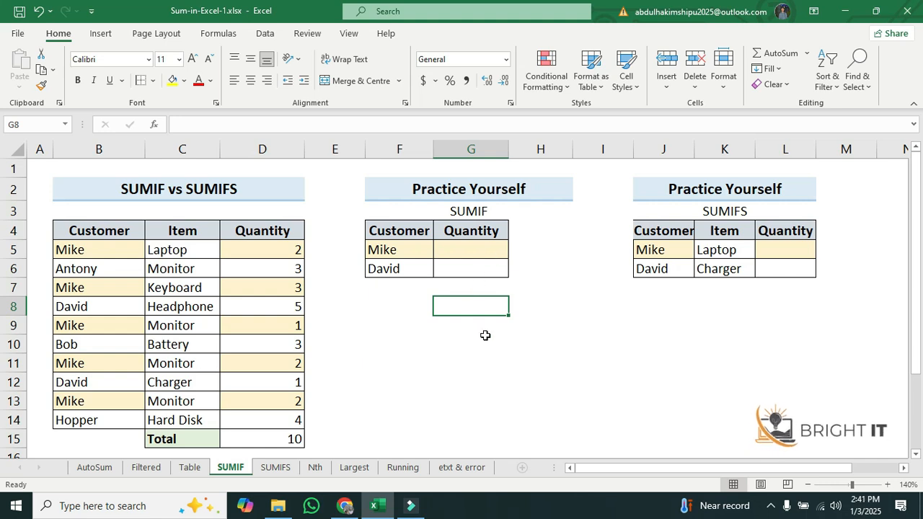
{"action": "left_click", "coordinate": [488, 248]}
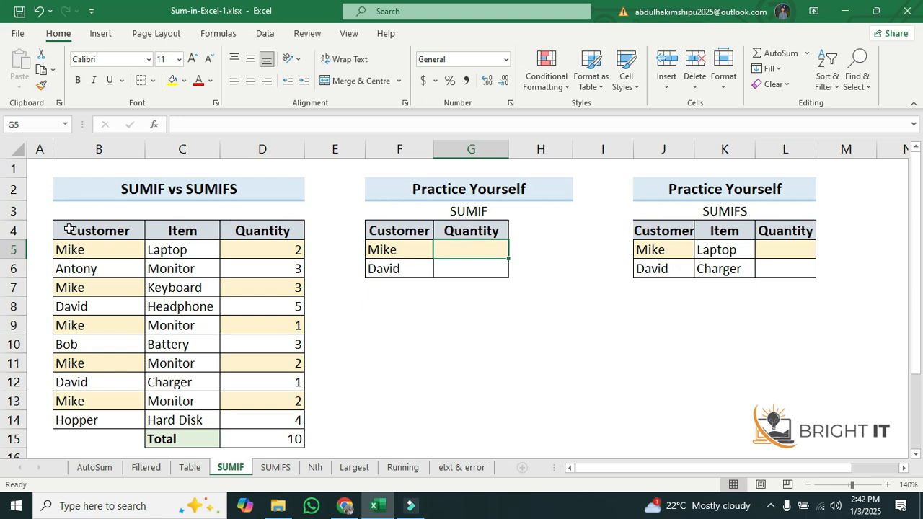
{"action": "left_click_drag", "start_coordinate": [65, 227], "coordinate": [281, 421]}
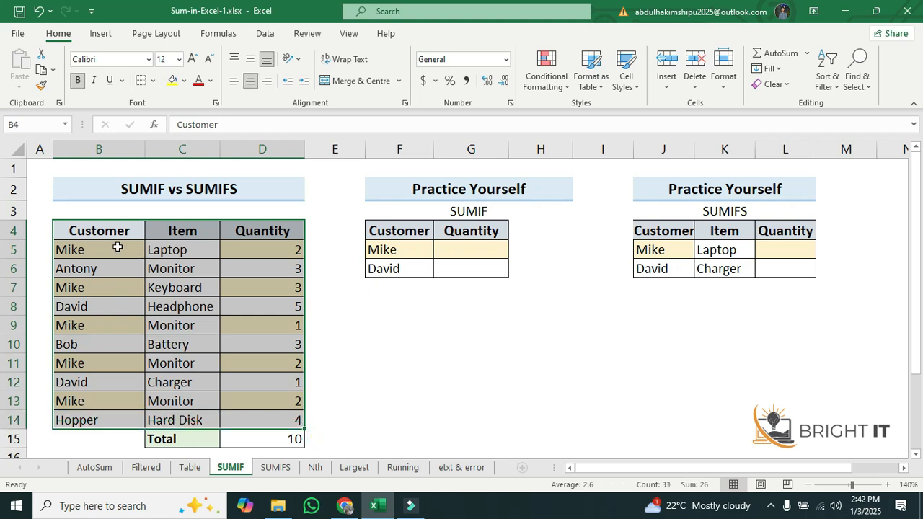
{"action": "left_click", "coordinate": [171, 268]}
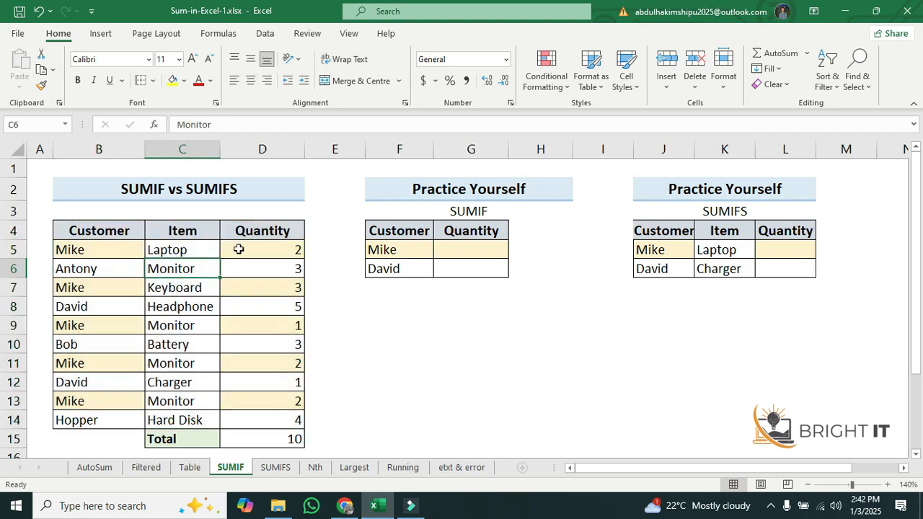
{"action": "left_click", "coordinate": [111, 252]}
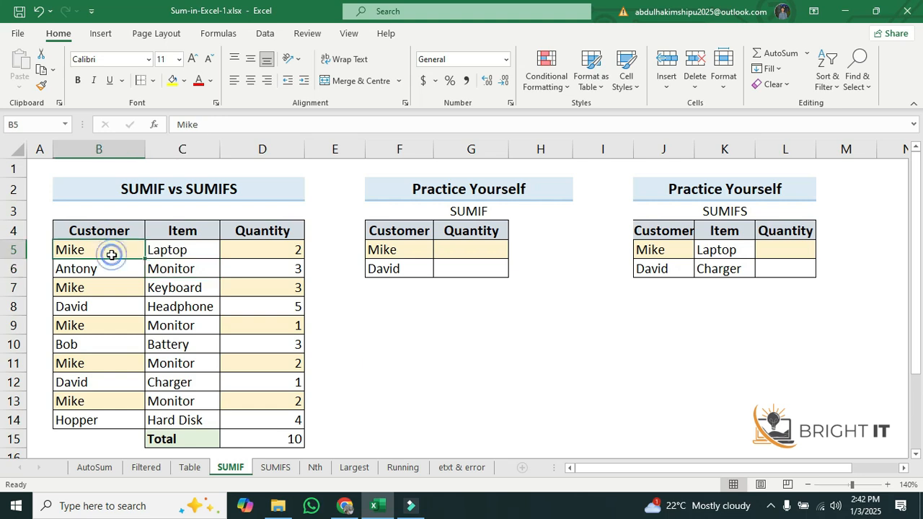
{"action": "left_click", "coordinate": [184, 251]}
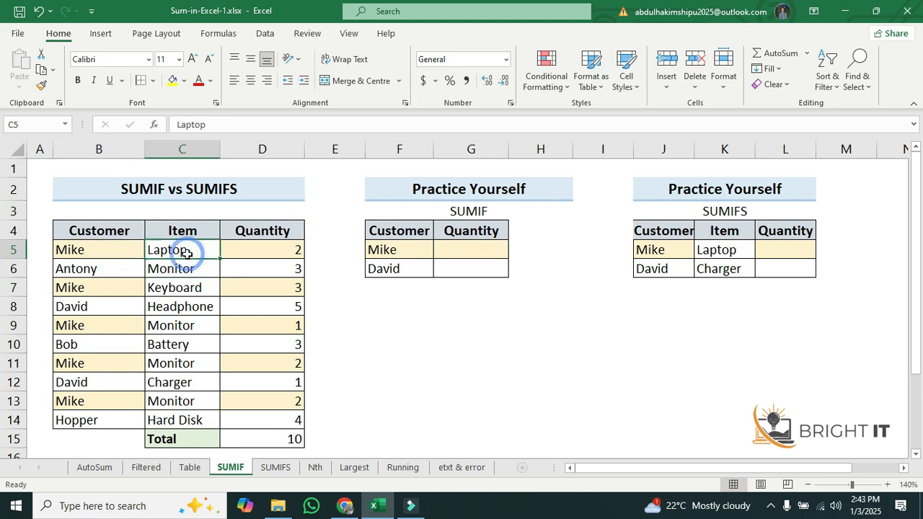
{"action": "left_click", "coordinate": [284, 248]}
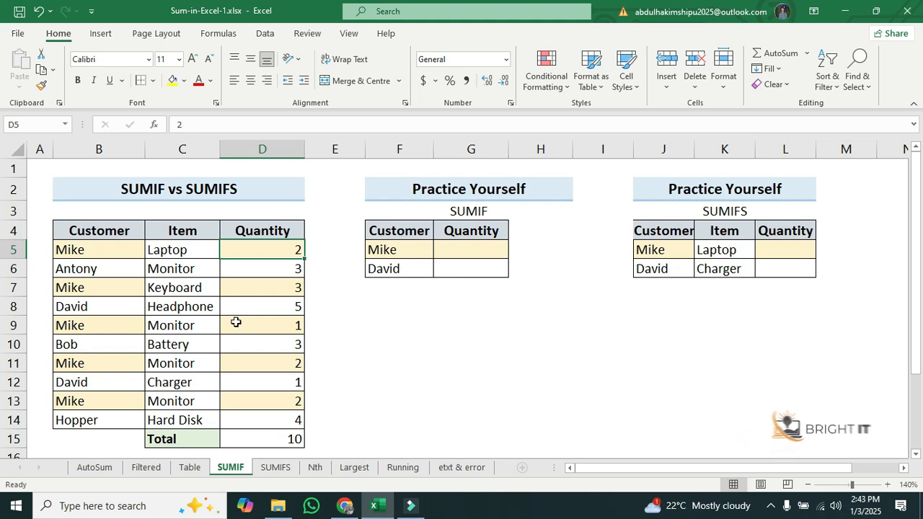
Examine the SUMIF practice table's customer names and empty Quantity cells against the source data range
{"action": "left_click", "coordinate": [470, 250]}
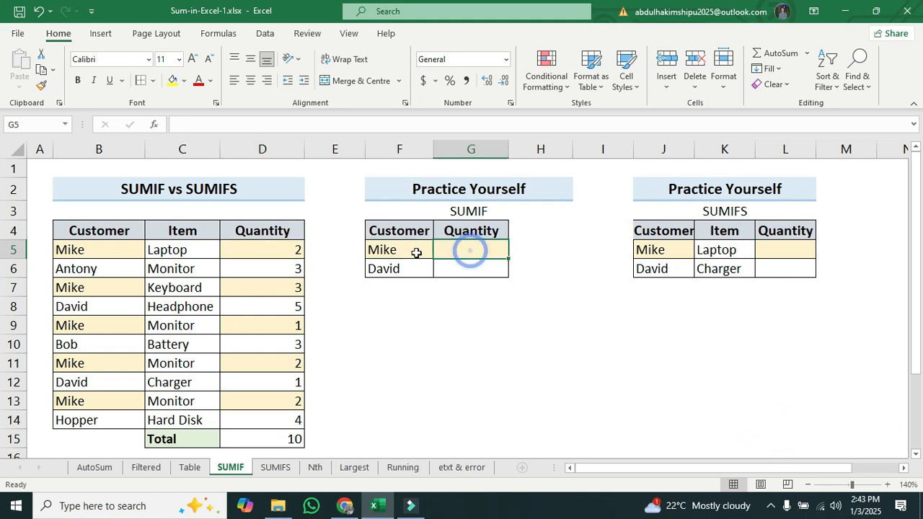
{"action": "left_click", "coordinate": [410, 252]}
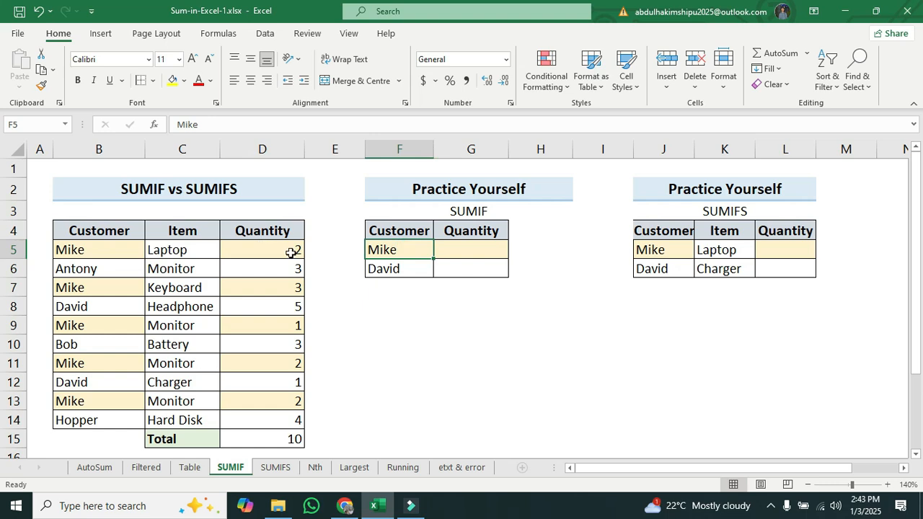
{"action": "left_click", "coordinate": [475, 252]}
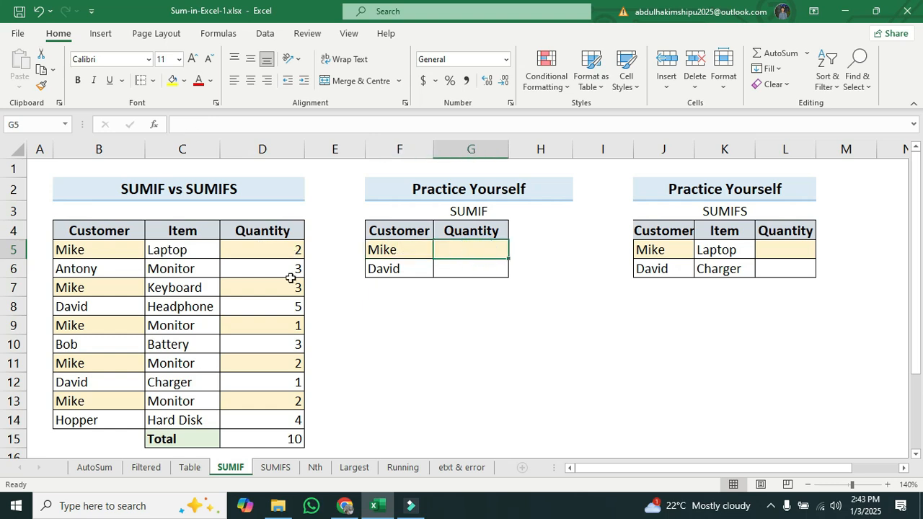
{"action": "left_click", "coordinate": [397, 266]}
{"action": "left_click", "coordinate": [465, 266]}
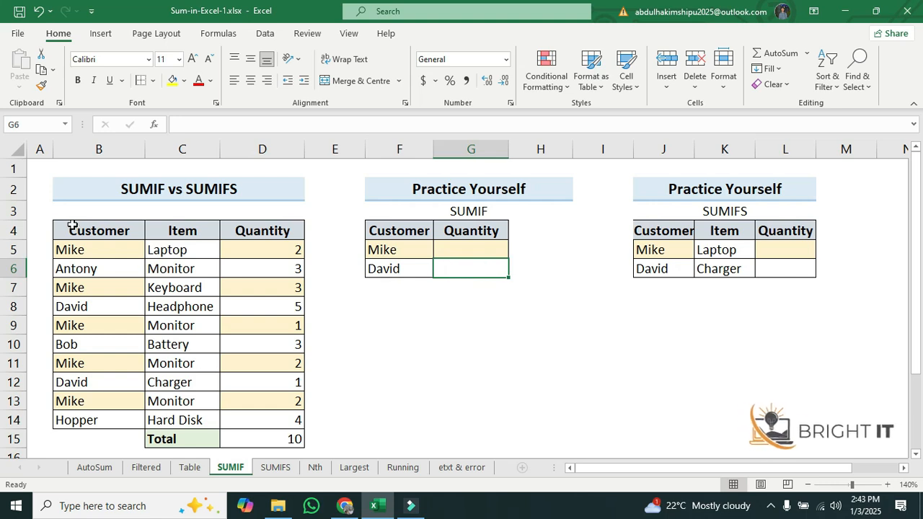
{"action": "left_click_drag", "start_coordinate": [72, 226], "coordinate": [296, 422]}
Enter =SUMIF(B5:B14,B5,D5:D14) in Mike's Quantity cell to total his quantities
{"action": "left_click", "coordinate": [483, 252]}
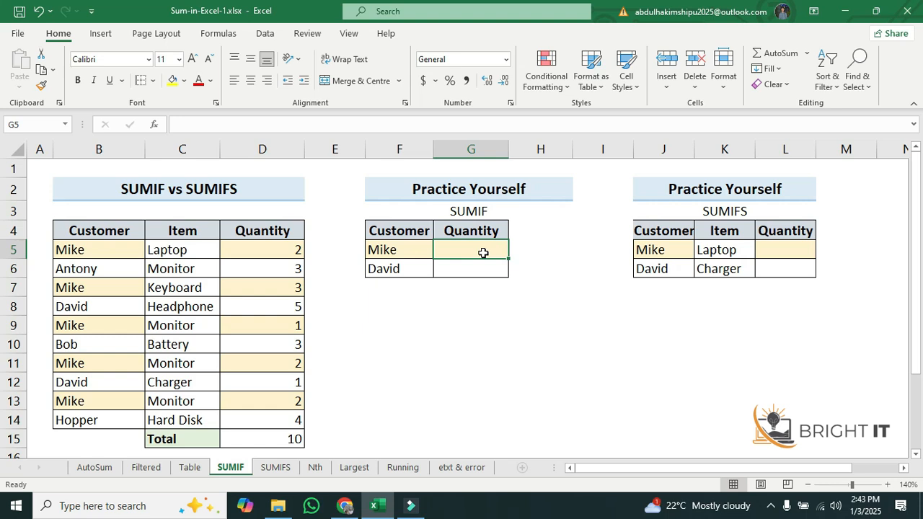
{"action": "type", "text": "="}
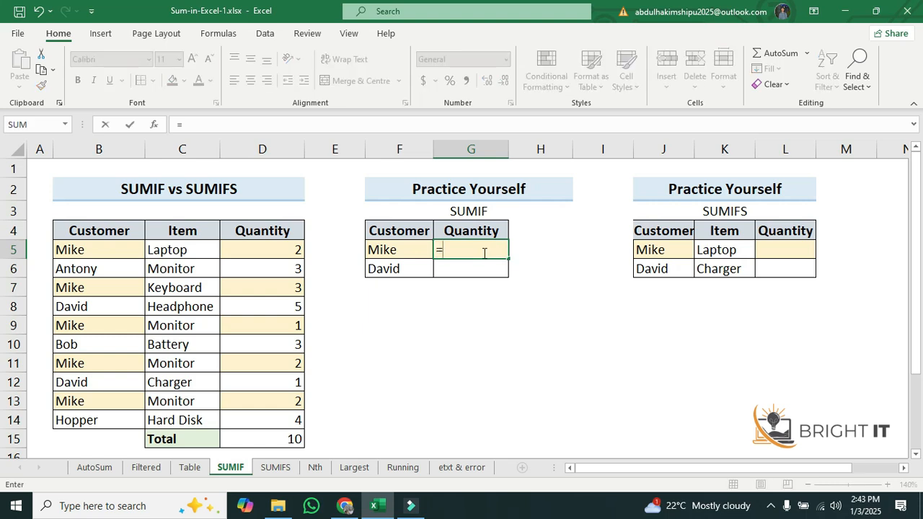
{"action": "type", "text": "sumif"}
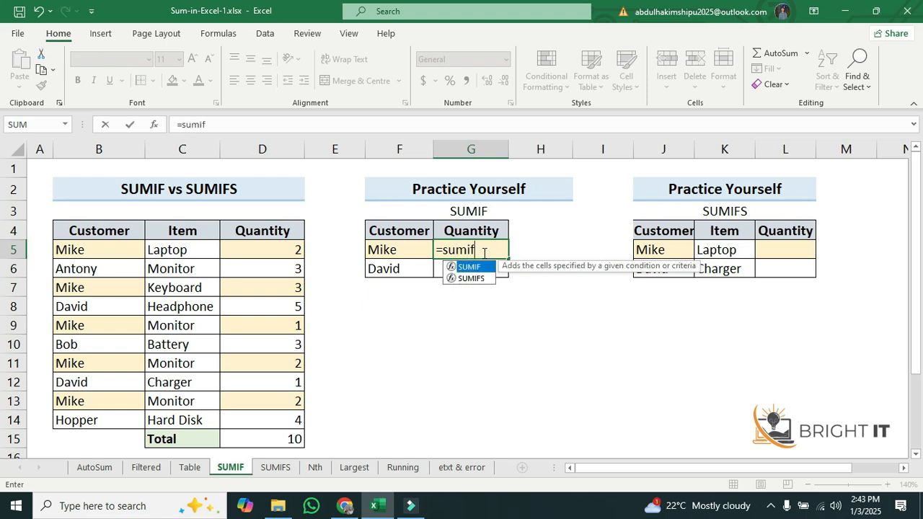
{"action": "double_click", "coordinate": [473, 272]}
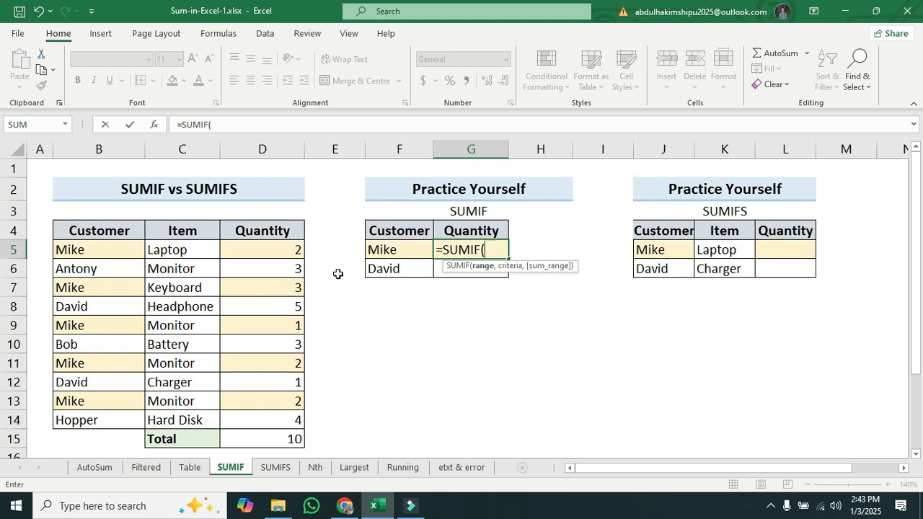
{"action": "left_click_drag", "start_coordinate": [80, 247], "coordinate": [96, 420]}
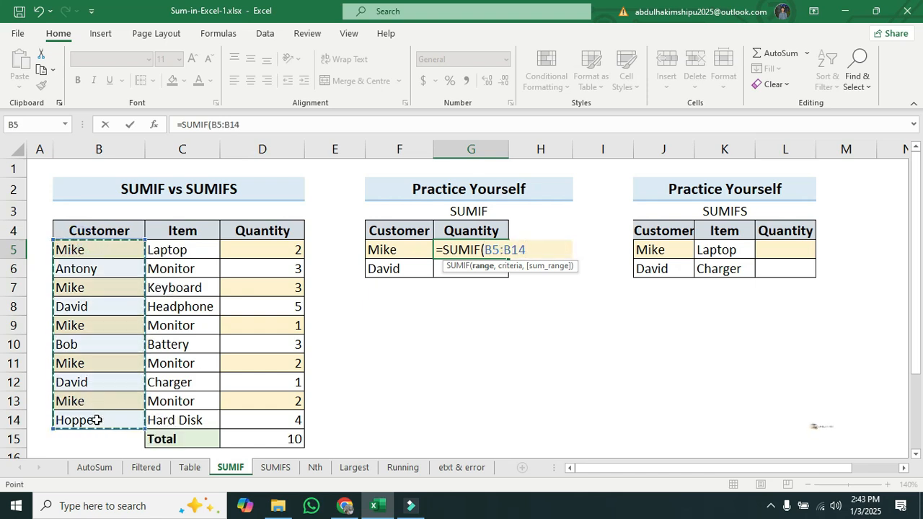
{"action": "type", "text": ","}
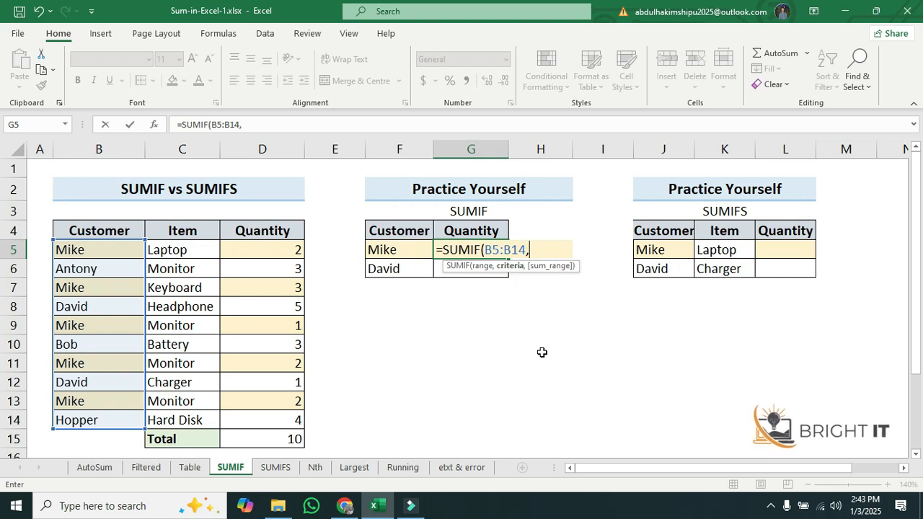
{"action": "left_click", "coordinate": [108, 250]}
{"action": "type", "text": ","}
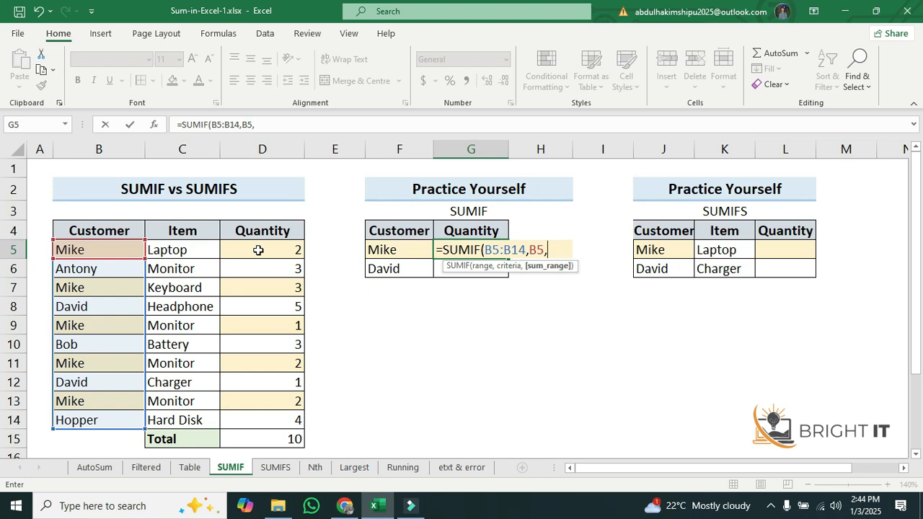
{"action": "left_click_drag", "start_coordinate": [258, 250], "coordinate": [262, 424]}
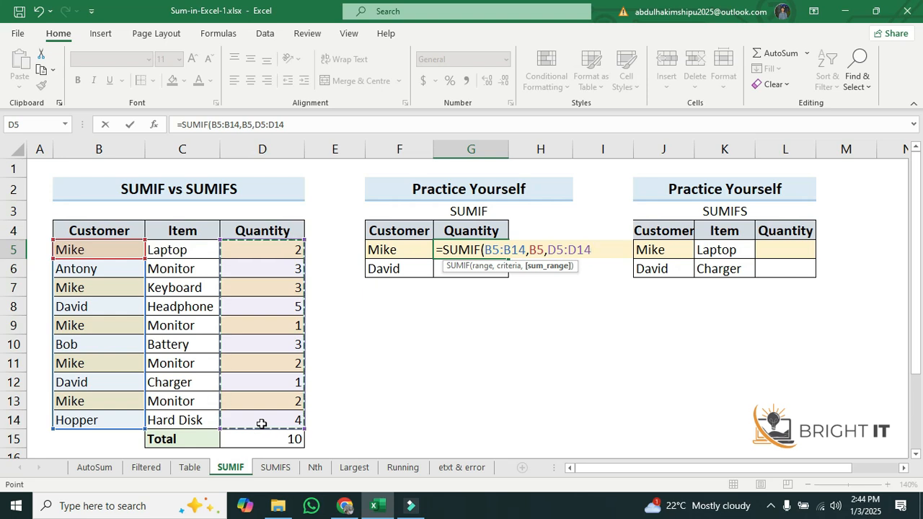
{"action": "type", "text": ")"}
{"action": "key", "text": "Return"}
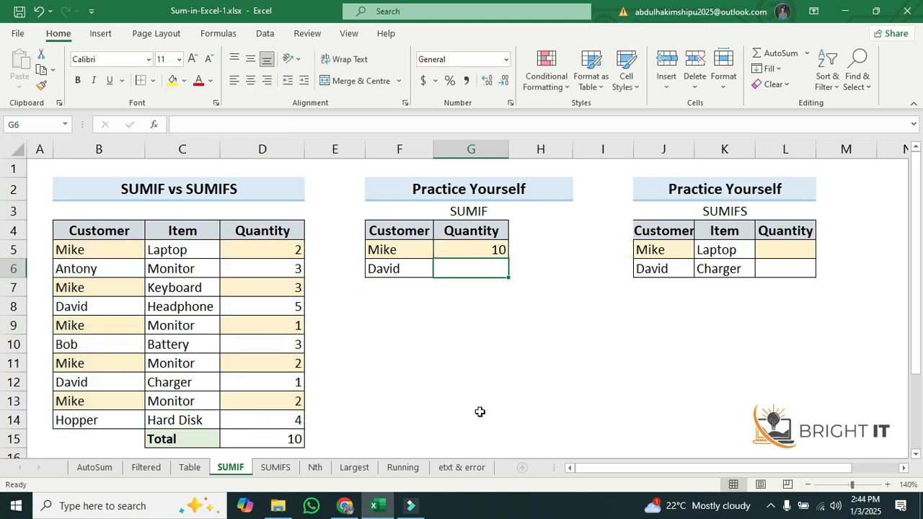
Check the formula and the Quantity cells of Mike's rows that it adds up
{"action": "left_click", "coordinate": [491, 248]}
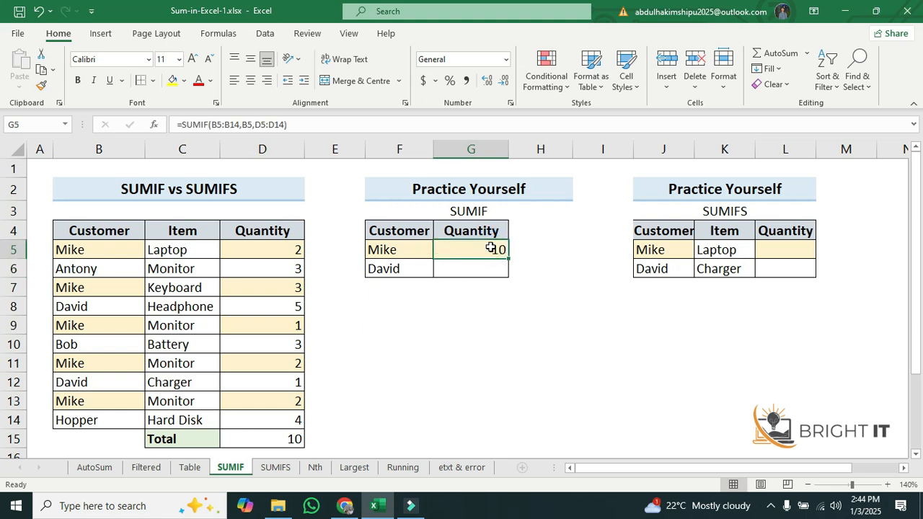
{"action": "left_click", "coordinate": [122, 252]}
{"action": "left_click", "coordinate": [294, 250]}
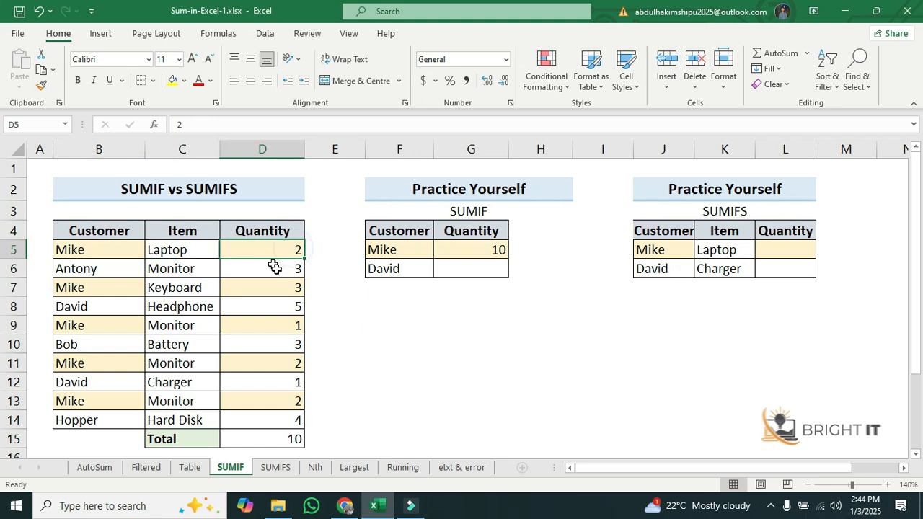
{"action": "left_click", "coordinate": [279, 290]}
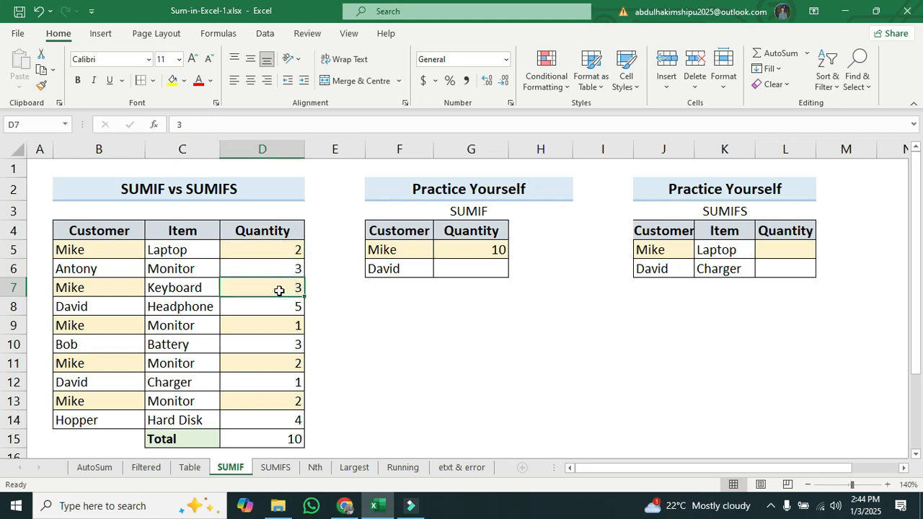
{"action": "left_click", "coordinate": [297, 328]}
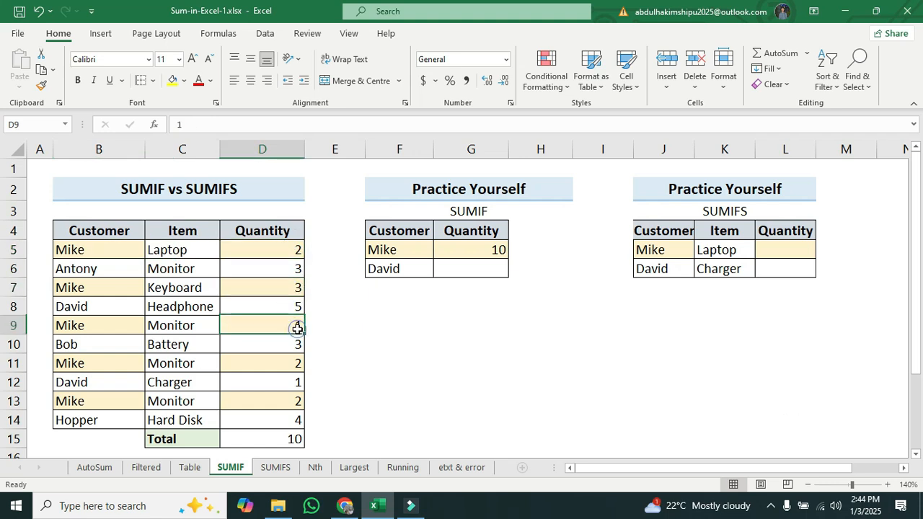
{"action": "left_click", "coordinate": [285, 363]}
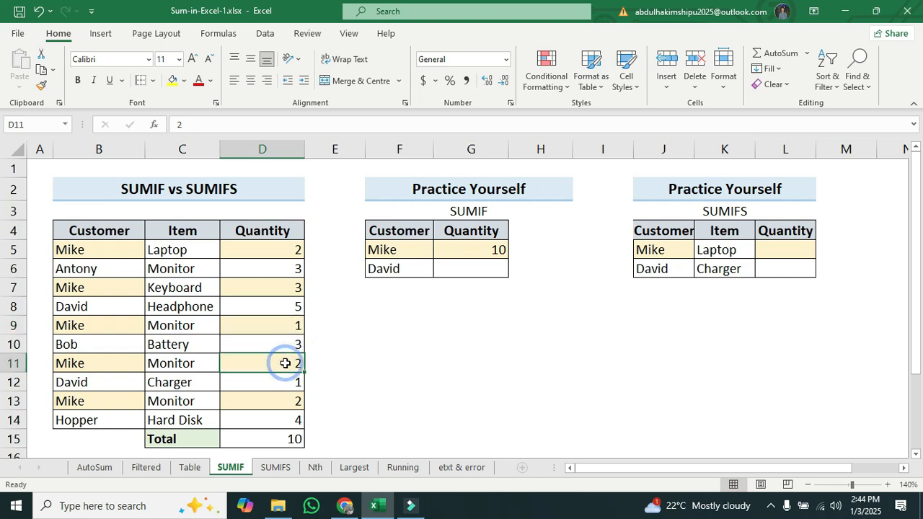
{"action": "left_click", "coordinate": [281, 402]}
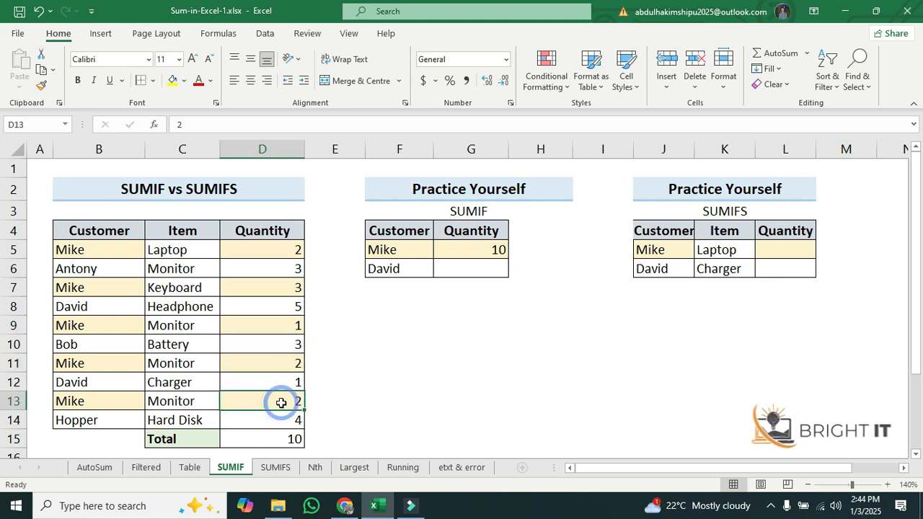
{"action": "left_click", "coordinate": [466, 255]}
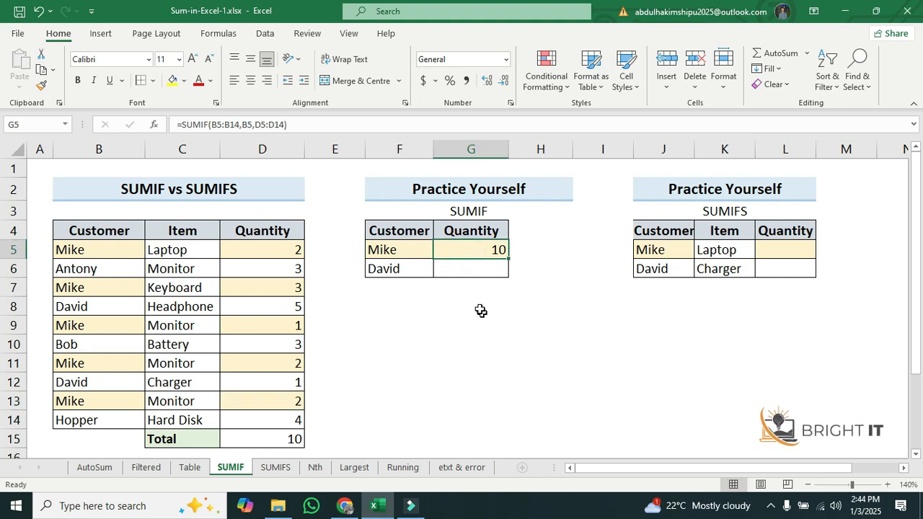
Center-align the SUMIF result in Mike's Quantity cell
{"action": "left_click", "coordinate": [484, 269]}
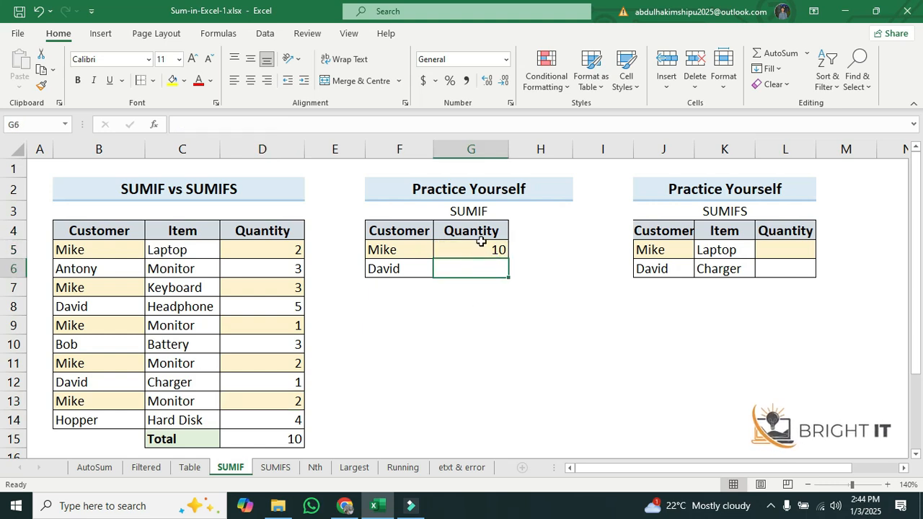
{"action": "left_click", "coordinate": [480, 248]}
{"action": "left_click", "coordinate": [251, 77]}
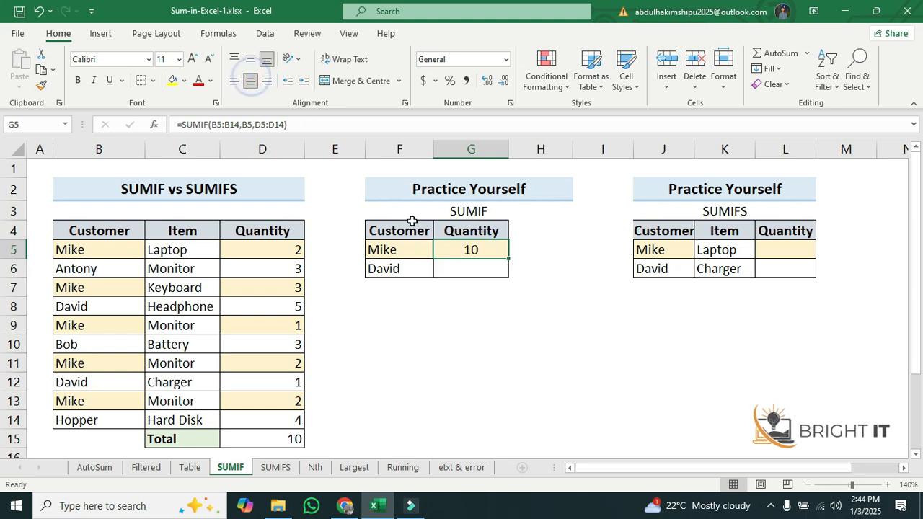
Start a SUMIF formula in David's Quantity cell and open its Function Arguments dialog
{"action": "left_click", "coordinate": [470, 271]}
{"action": "type", "text": "=sum"}
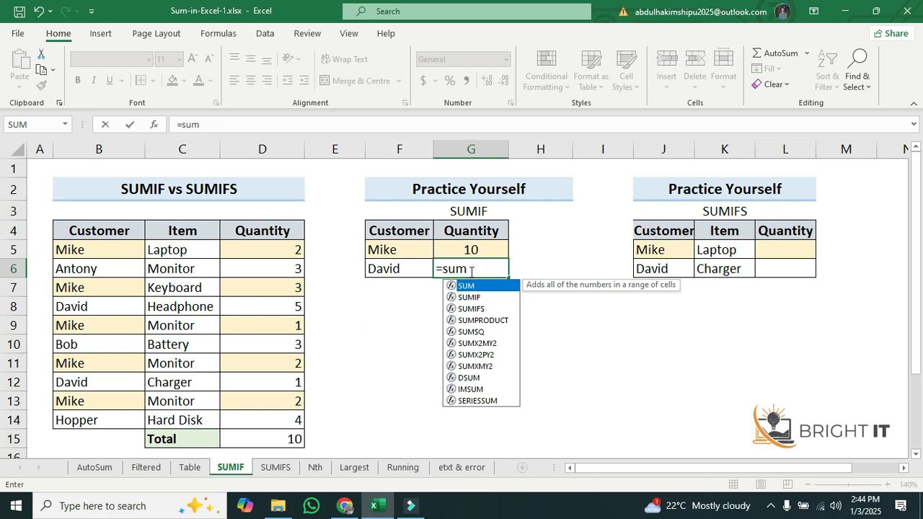
{"action": "type", "text": "if"}
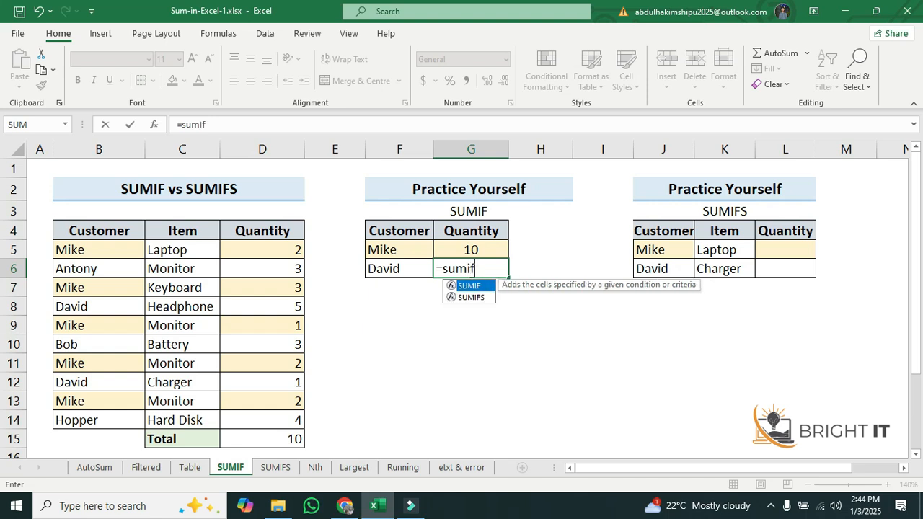
{"action": "double_click", "coordinate": [475, 286]}
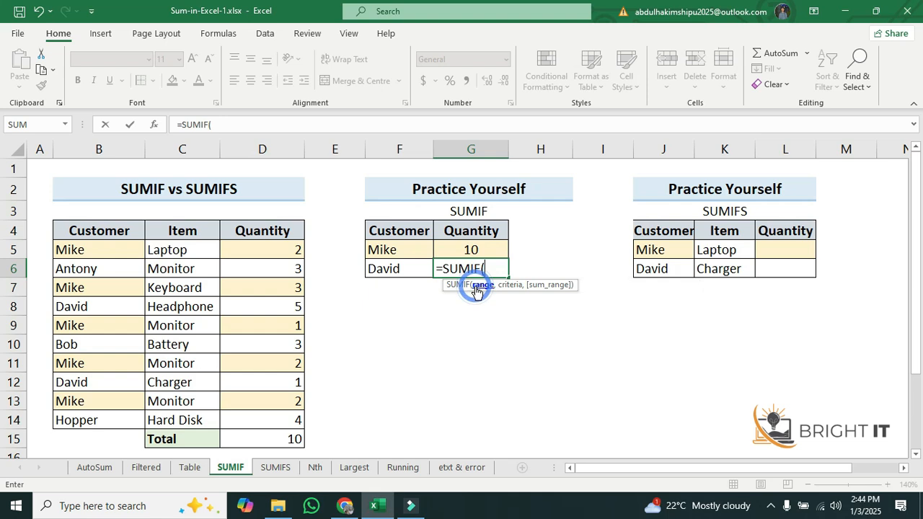
{"action": "left_click", "coordinate": [154, 125]}
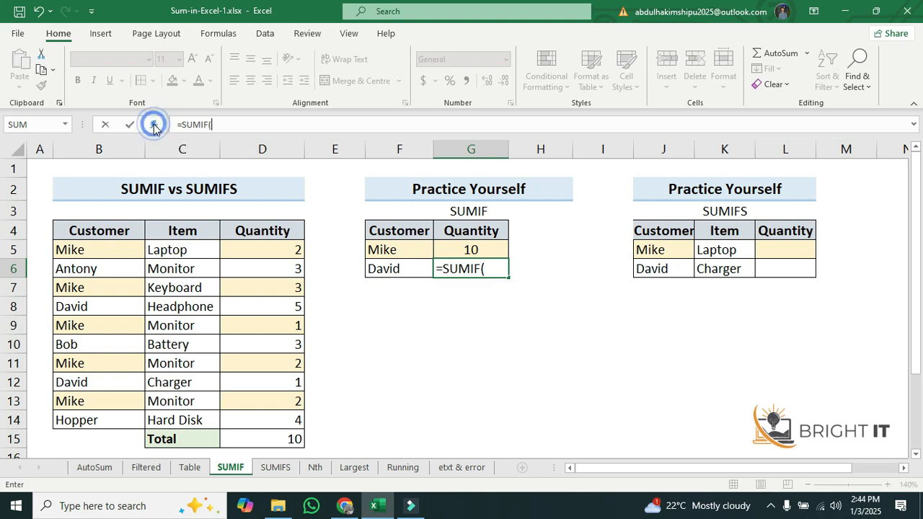
{"action": "left_click_drag", "start_coordinate": [670, 154], "coordinate": [708, 212]}
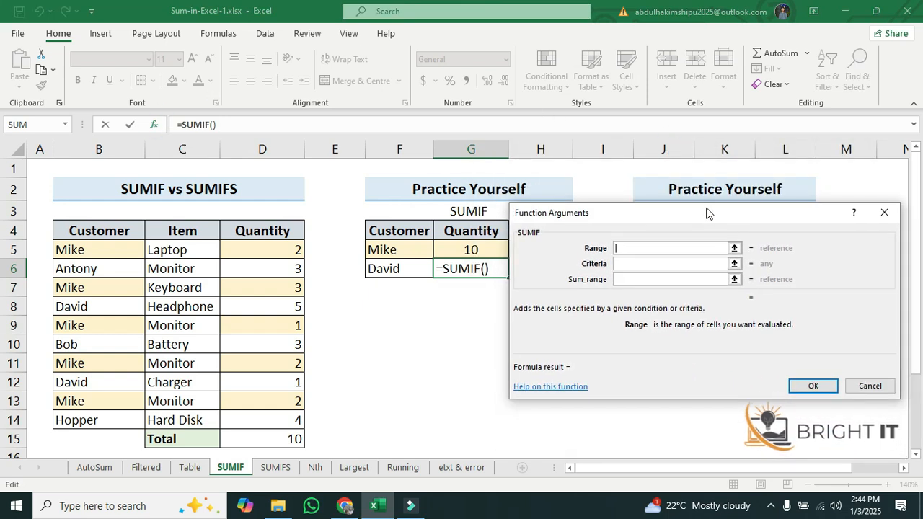
Set the SUMIF range to B5:B14, criteria to B8 and sum range to D5:D14, and confirm
{"action": "left_click", "coordinate": [656, 248]}
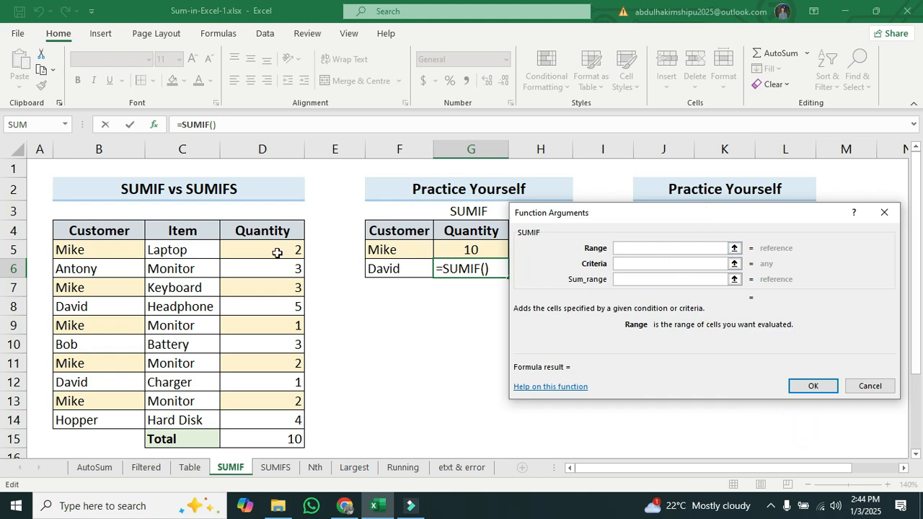
{"action": "left_click_drag", "start_coordinate": [104, 247], "coordinate": [115, 420]}
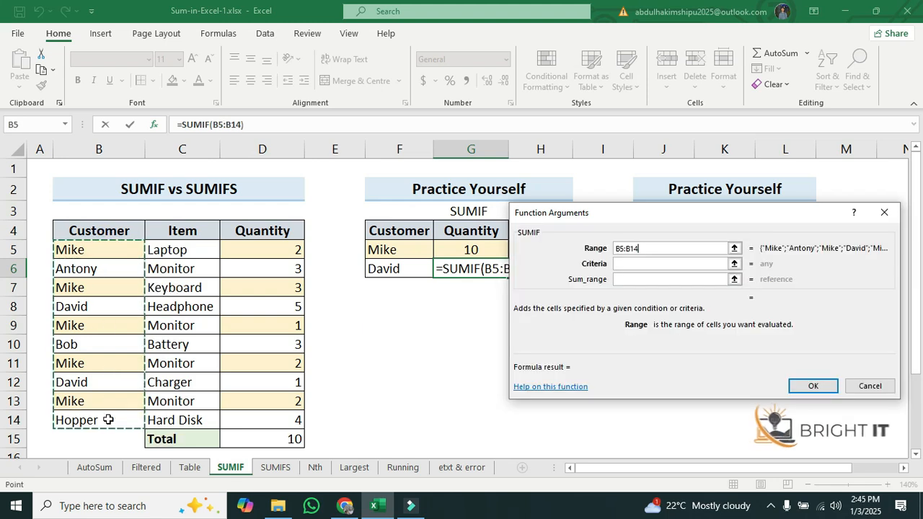
{"action": "left_click", "coordinate": [633, 264]}
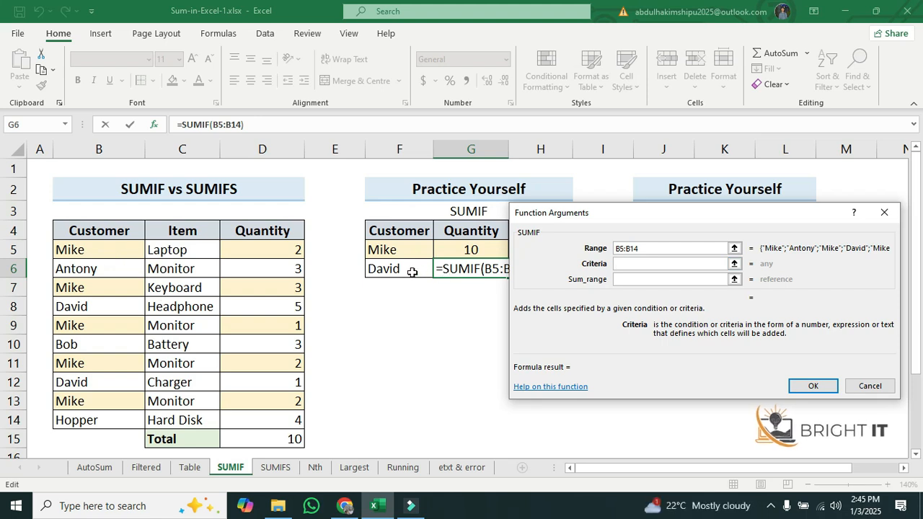
{"action": "left_click", "coordinate": [103, 307]}
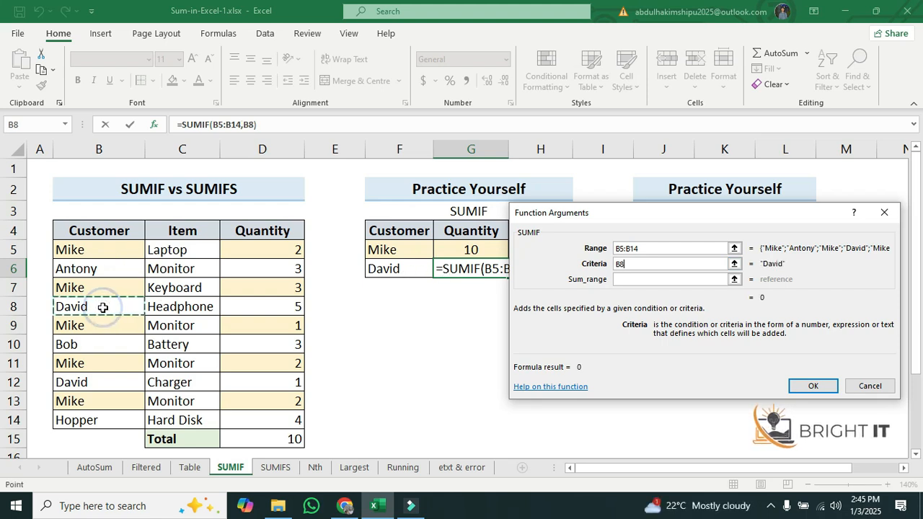
{"action": "left_click", "coordinate": [636, 281]}
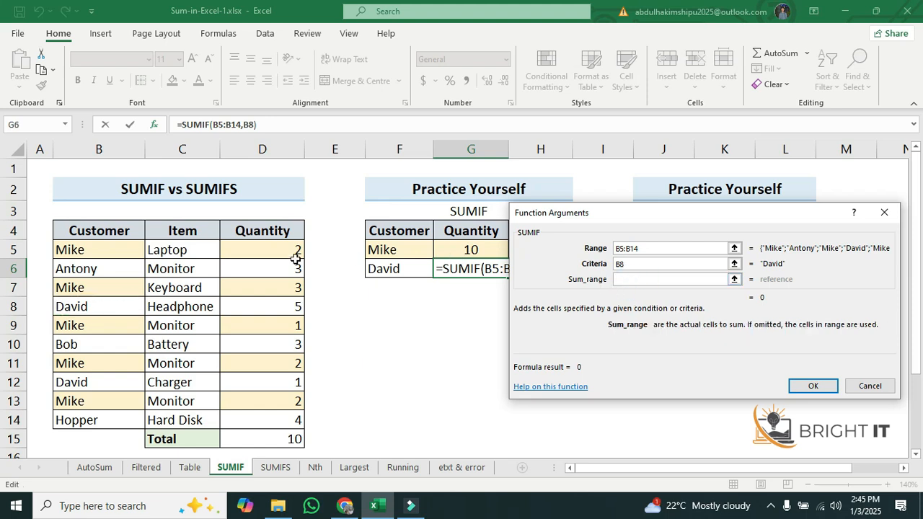
{"action": "left_click_drag", "start_coordinate": [269, 248], "coordinate": [265, 420]}
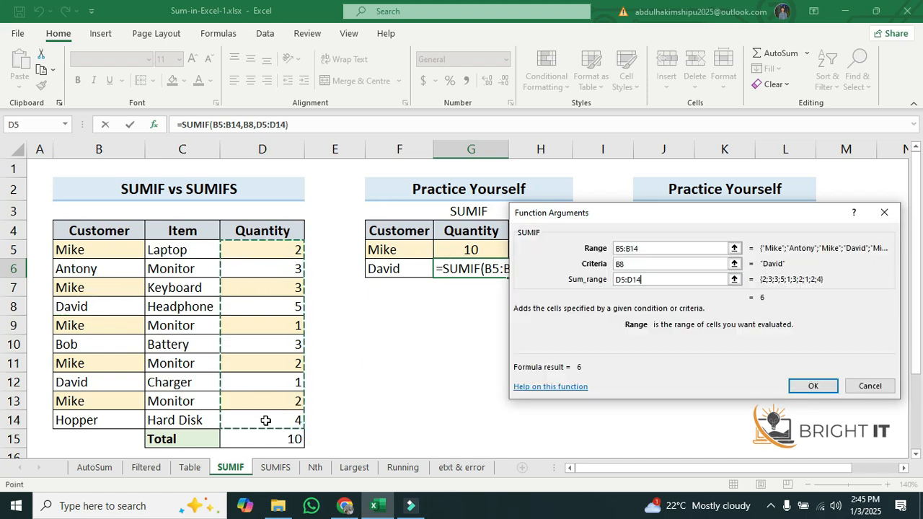
{"action": "left_click", "coordinate": [815, 386]}
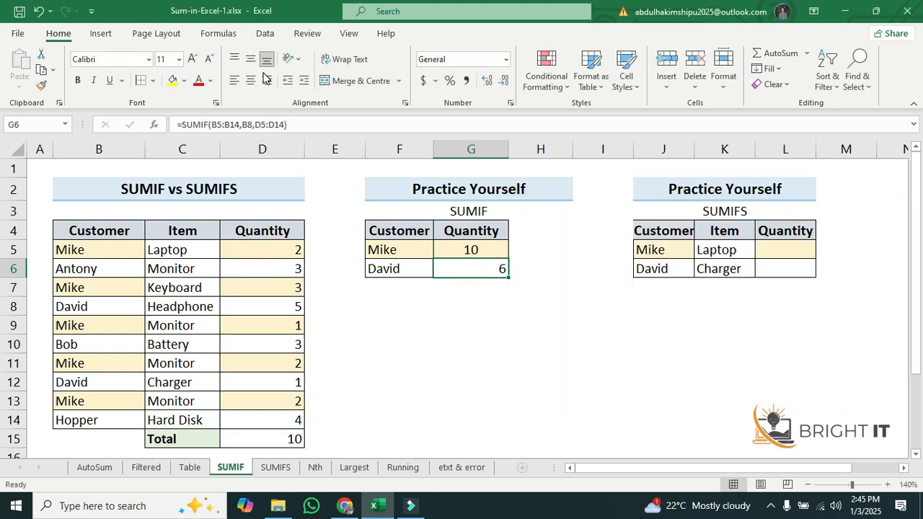
Center-align the SUMIF result in David's Quantity cell
{"action": "left_click", "coordinate": [251, 80]}
{"action": "left_click", "coordinate": [504, 325]}
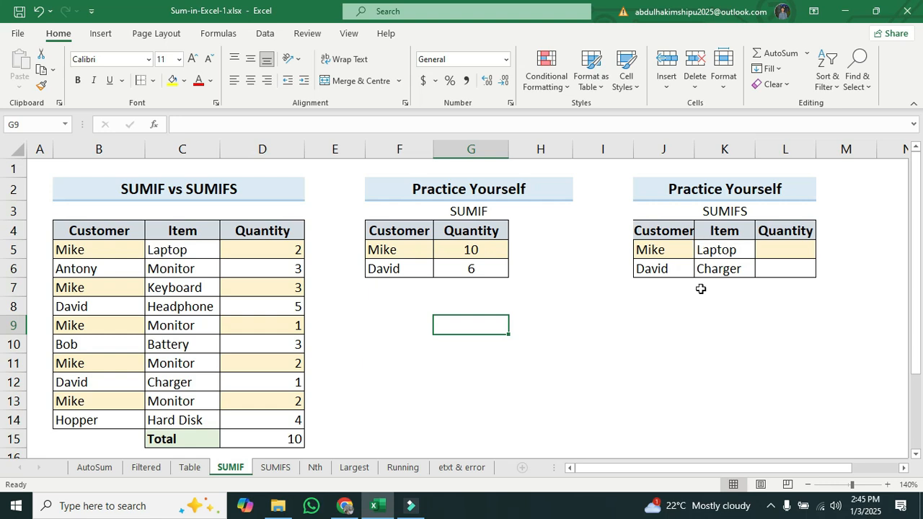
Compare the SUMIFS table's customer and item pairs with the matching rows in the source data
{"action": "left_click_drag", "start_coordinate": [656, 466], "coordinate": [679, 467]}
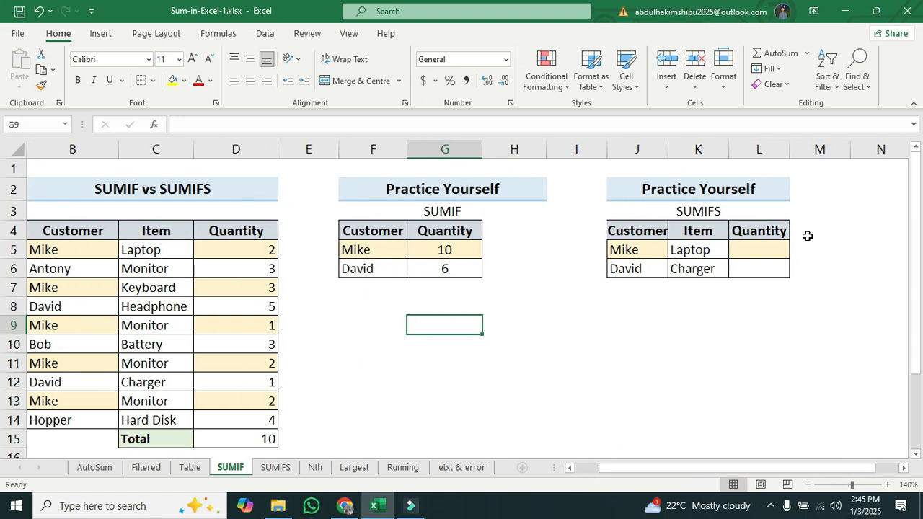
{"action": "left_click", "coordinate": [887, 484]}
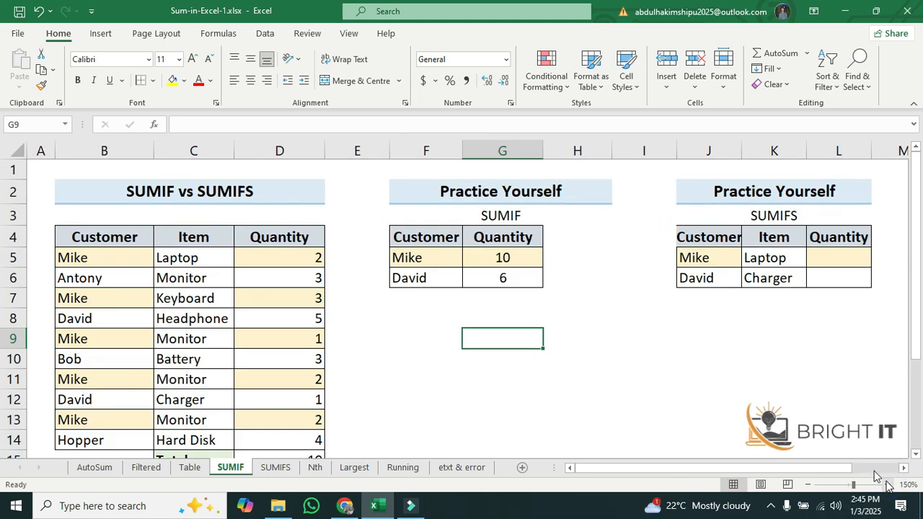
{"action": "left_click", "coordinate": [706, 259]}
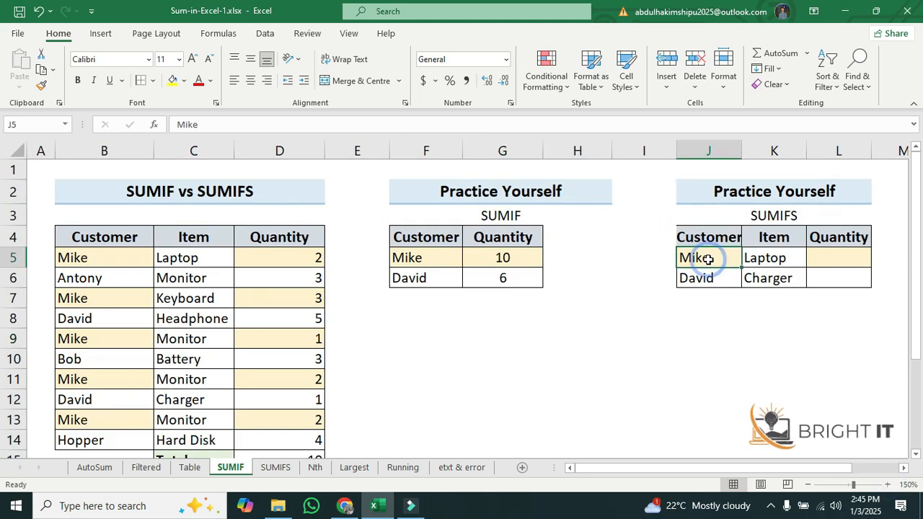
{"action": "left_click", "coordinate": [775, 256]}
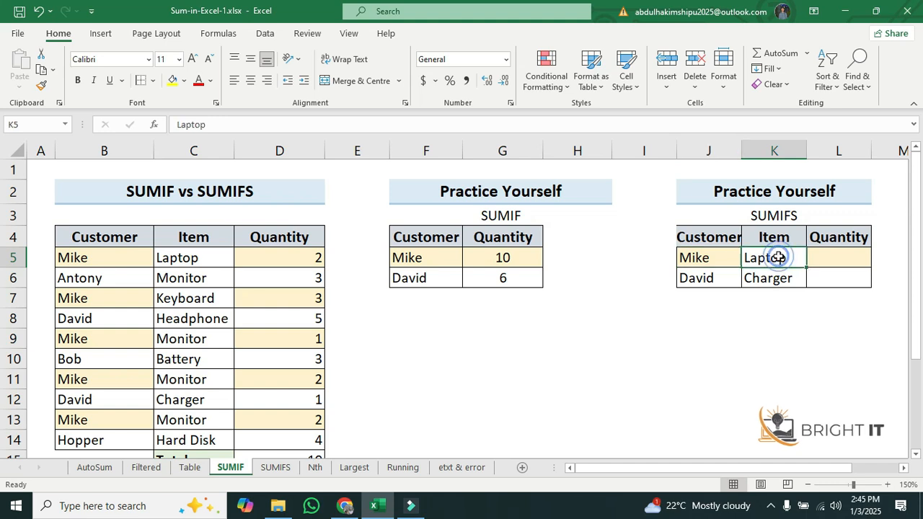
{"action": "left_click", "coordinate": [730, 257]}
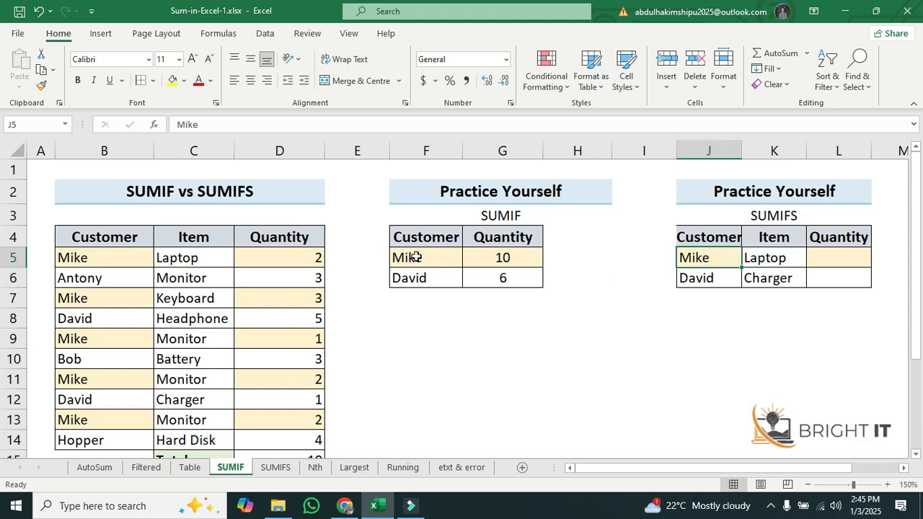
{"action": "left_click", "coordinate": [106, 252]}
{"action": "left_click", "coordinate": [186, 254]}
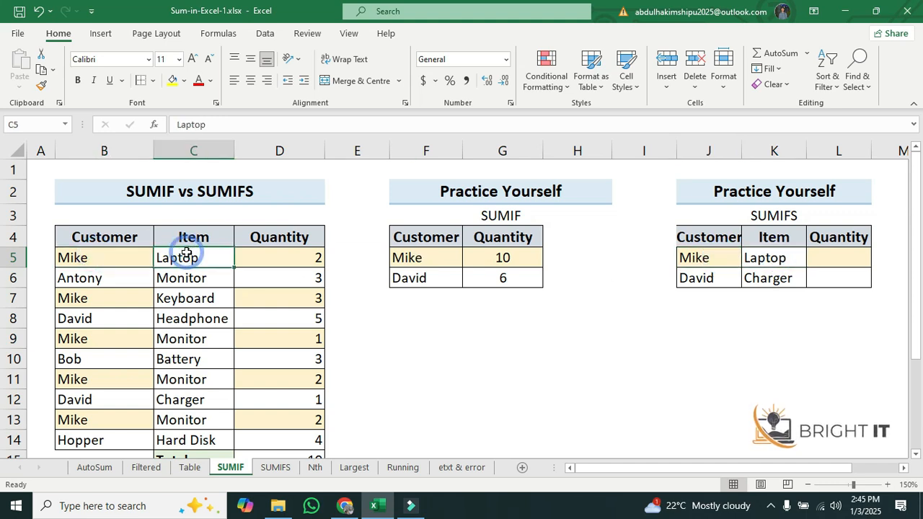
{"action": "left_click", "coordinate": [119, 338]}
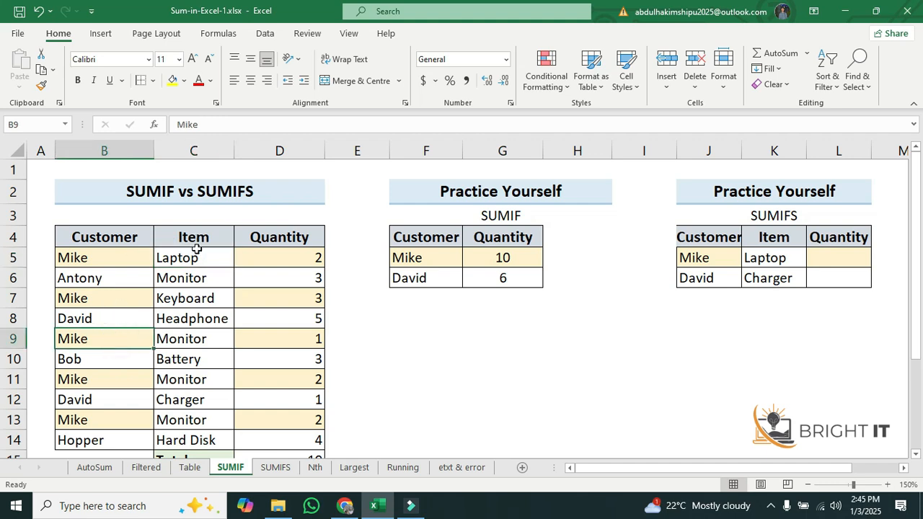
{"action": "left_click", "coordinate": [201, 339]}
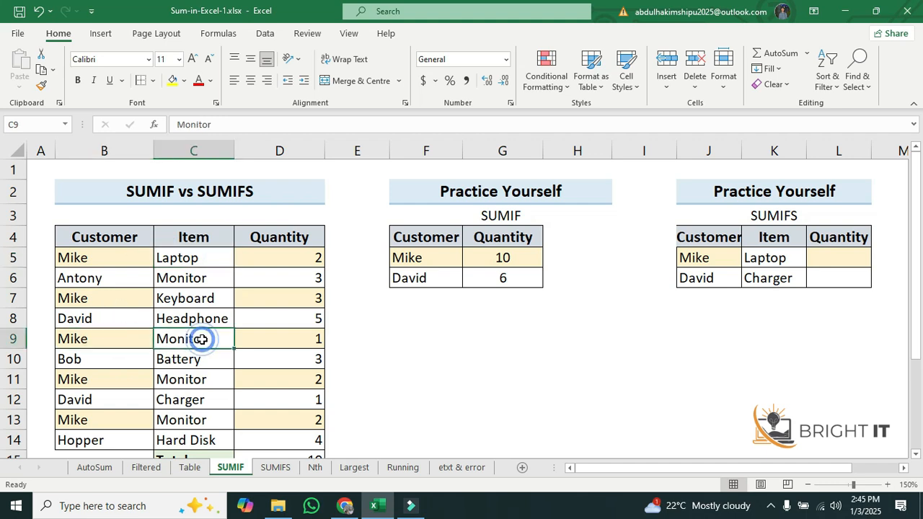
{"action": "left_click", "coordinate": [203, 261]}
{"action": "left_click", "coordinate": [192, 342]}
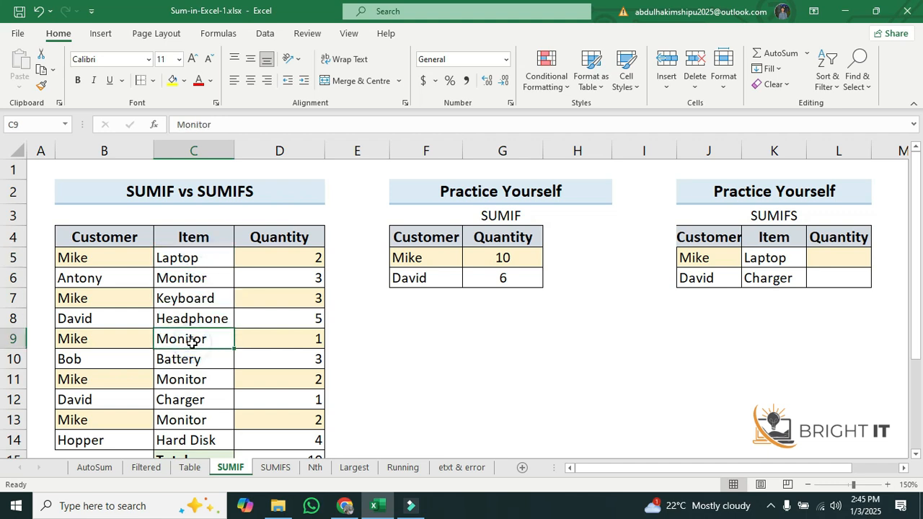
{"action": "left_click", "coordinate": [768, 260]}
{"action": "left_click", "coordinate": [703, 260]}
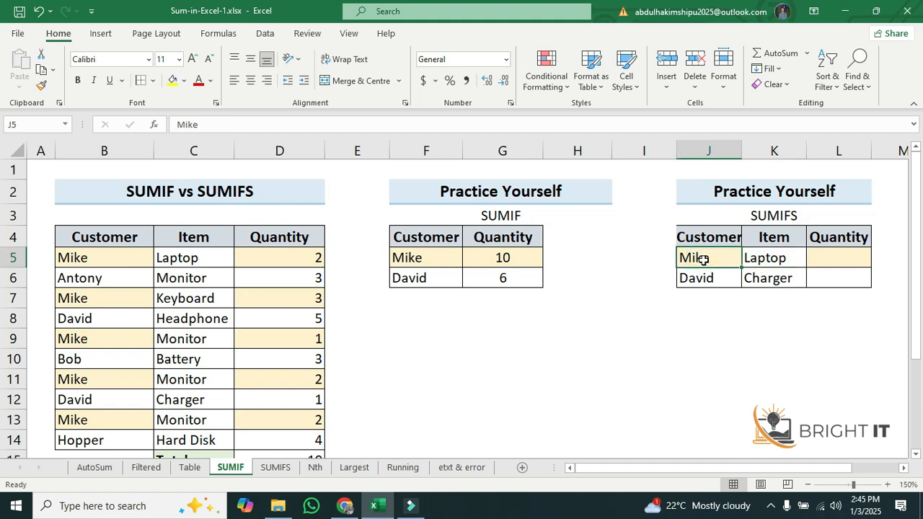
{"action": "left_click", "coordinate": [779, 257]}
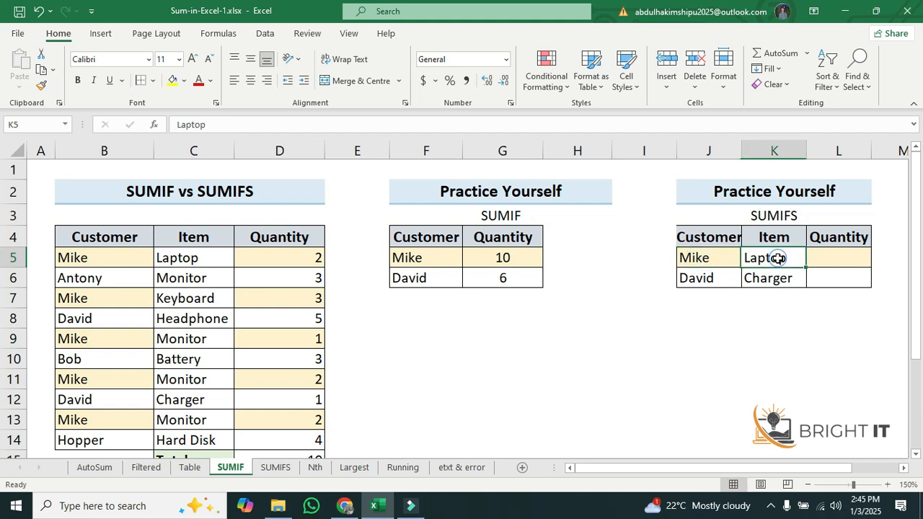
{"action": "left_click", "coordinate": [838, 253]}
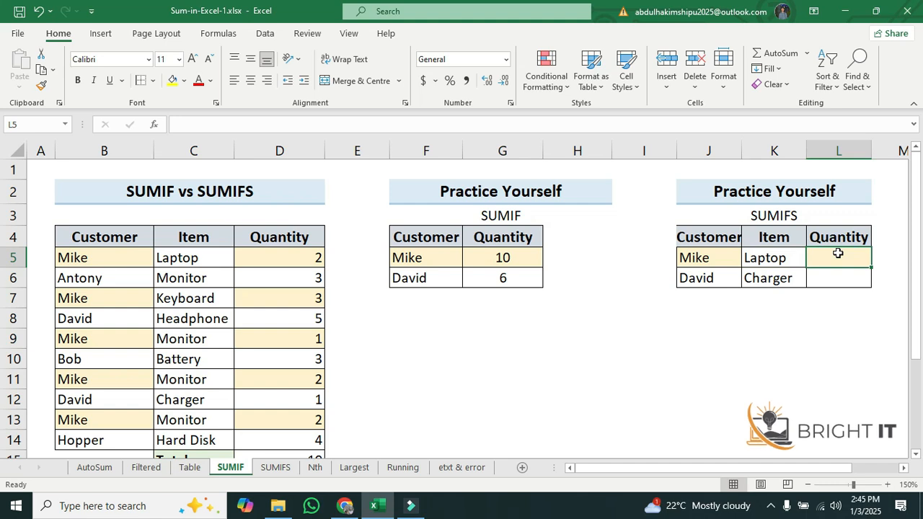
{"action": "left_click", "coordinate": [705, 278]}
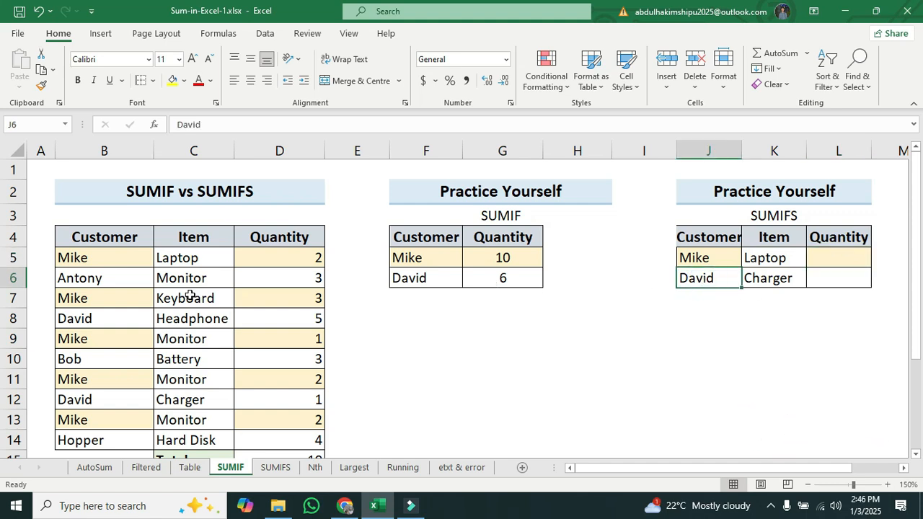
{"action": "left_click", "coordinate": [108, 323]}
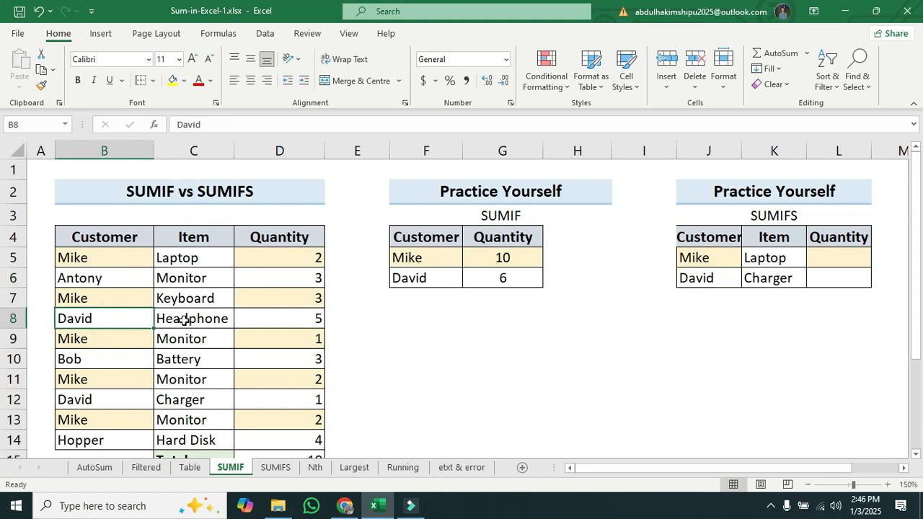
{"action": "left_click", "coordinate": [185, 320]}
{"action": "left_click", "coordinate": [105, 398]}
{"action": "left_click", "coordinate": [180, 399]}
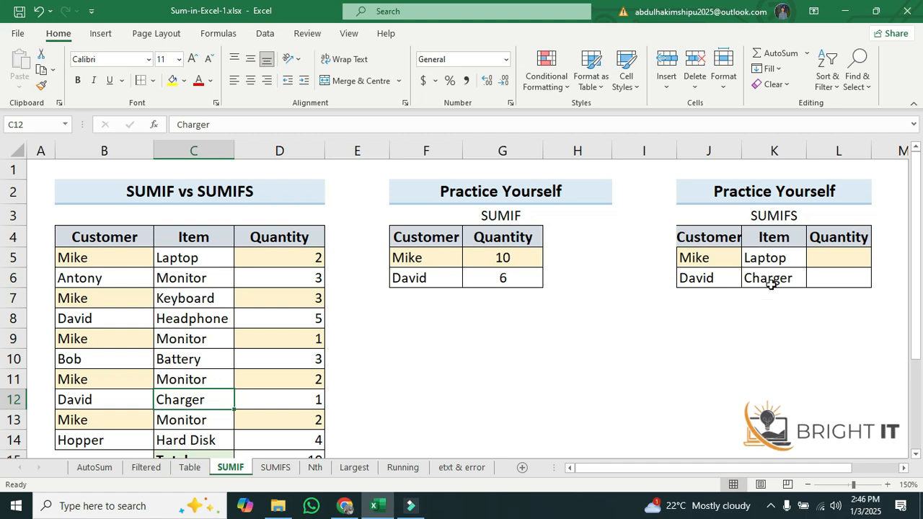
{"action": "left_click", "coordinate": [793, 258]}
{"action": "left_click", "coordinate": [841, 252]}
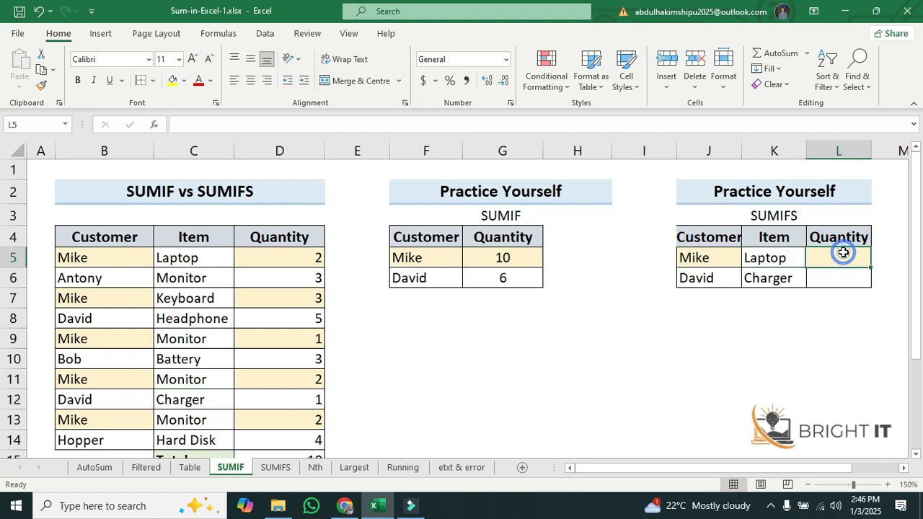
{"action": "left_click", "coordinate": [714, 278]}
{"action": "left_click", "coordinate": [774, 277]}
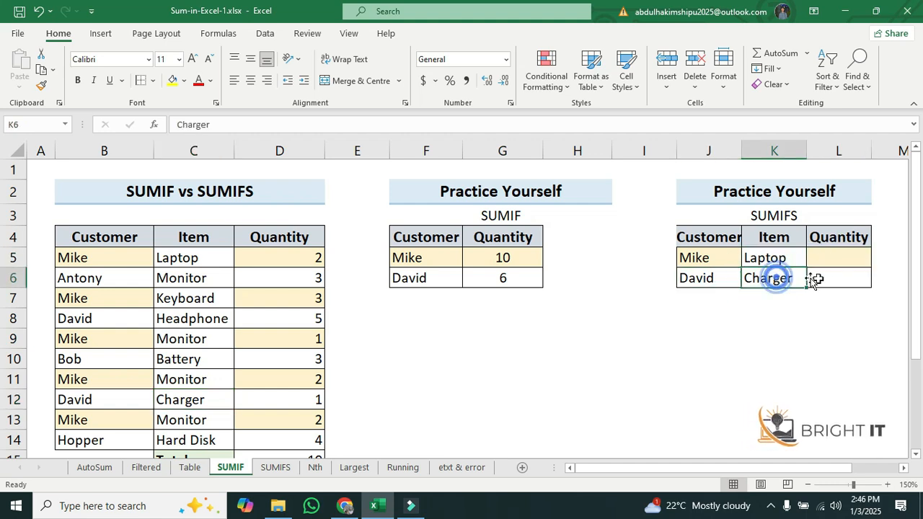
{"action": "left_click", "coordinate": [829, 275]}
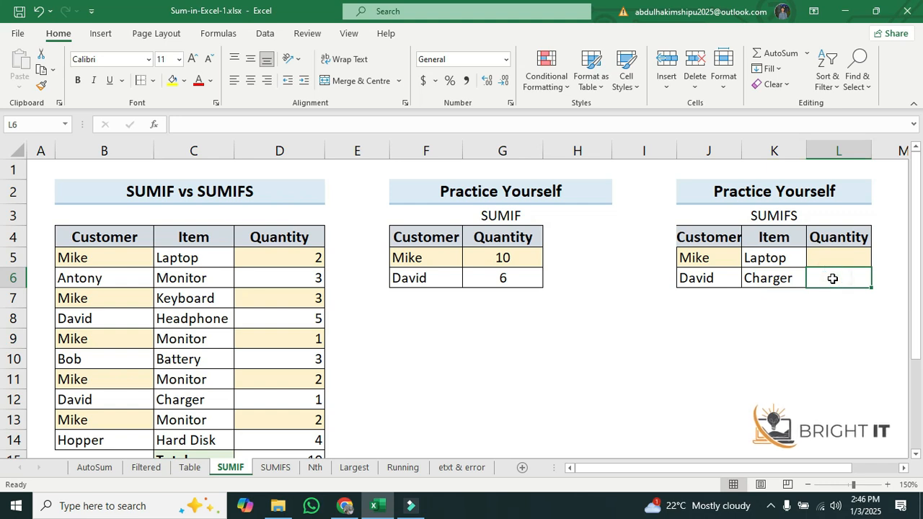
{"action": "left_click", "coordinate": [840, 257]}
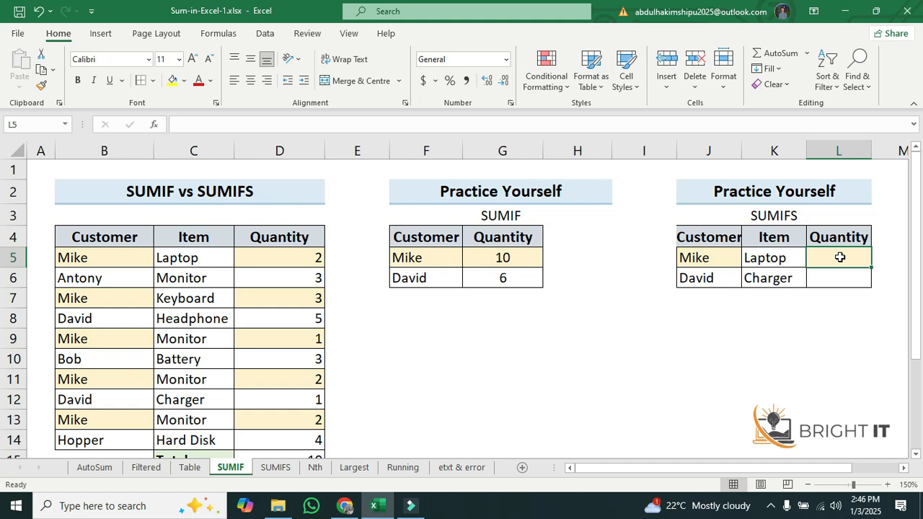
Start a SUMIFS formula in Mike's Laptop Quantity cell and set its sum range to D5:D14
{"action": "type", "text": "=sumifs"}
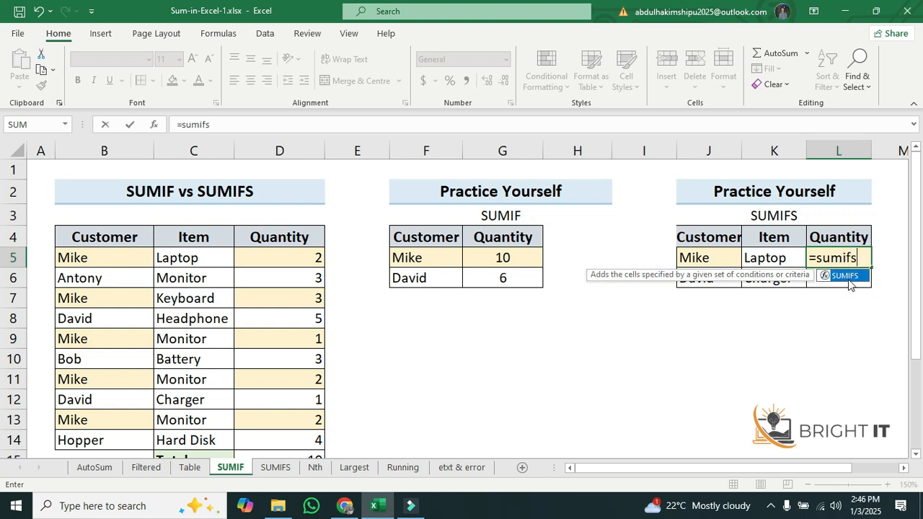
{"action": "double_click", "coordinate": [849, 276]}
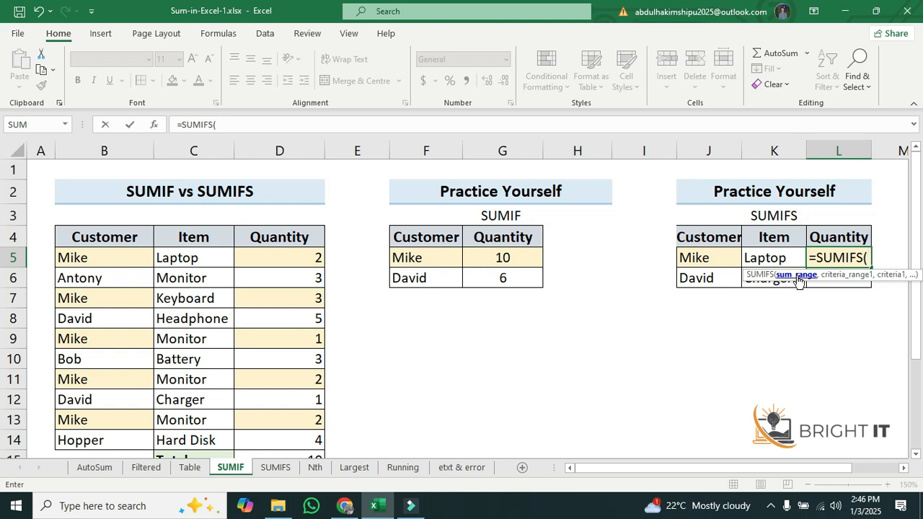
{"action": "left_click", "coordinate": [267, 258]}
{"action": "left_click_drag", "start_coordinate": [267, 257], "coordinate": [274, 451]}
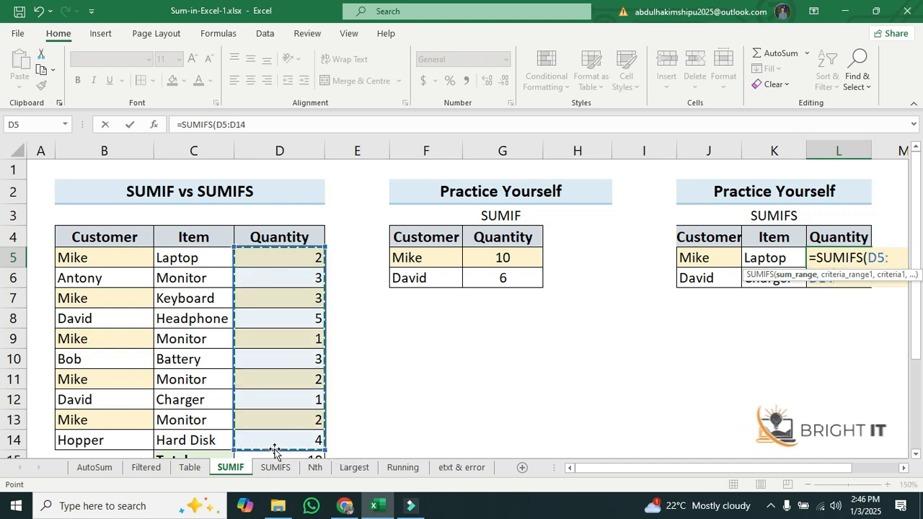
{"action": "type", "text": ","}
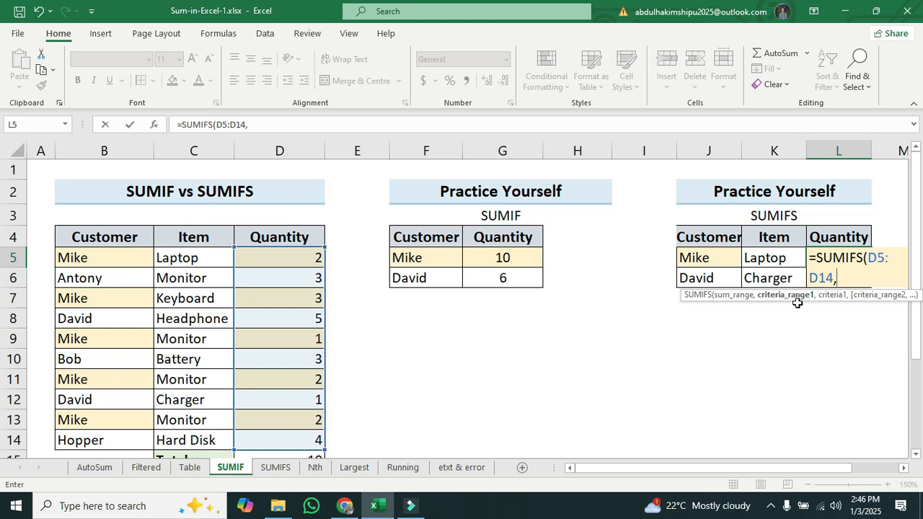
Add criteria range B5:B14 with criterion B5 and criteria range C5:C14 with criterion C5, closing and entering the formula
{"action": "left_click_drag", "start_coordinate": [74, 252], "coordinate": [96, 439]}
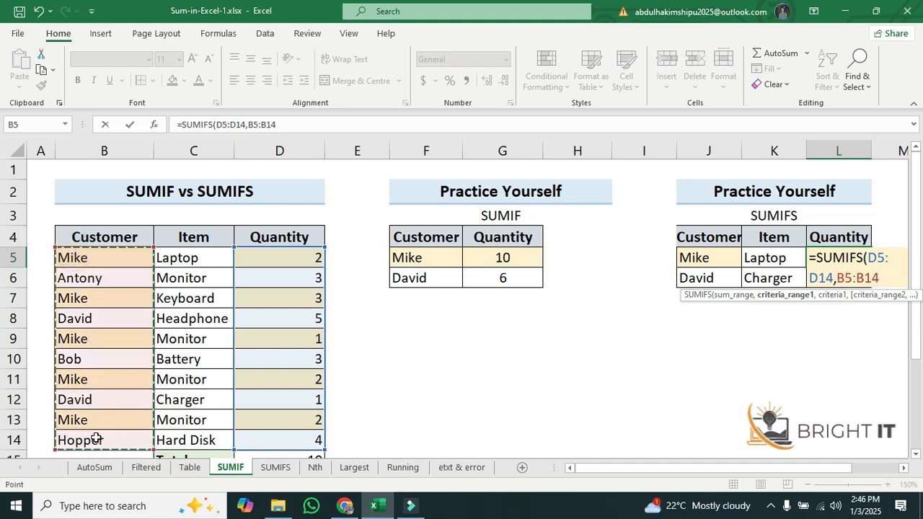
{"action": "type", "text": ","}
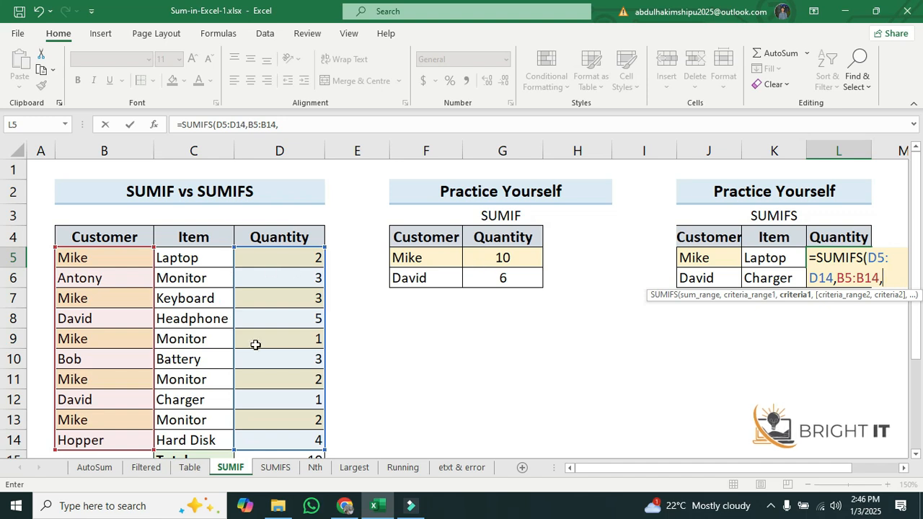
{"action": "left_click", "coordinate": [116, 257]}
{"action": "type", "text": ","}
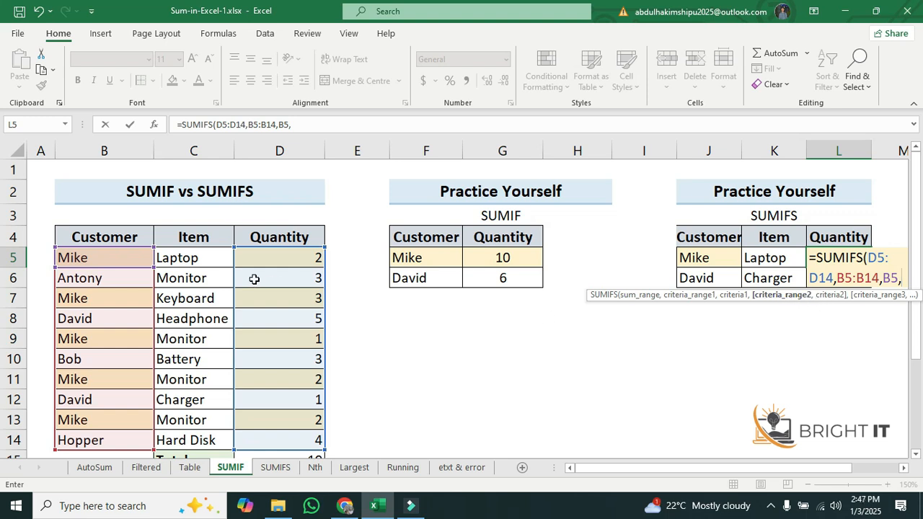
{"action": "left_click_drag", "start_coordinate": [195, 258], "coordinate": [206, 440]}
{"action": "type", "text": ","}
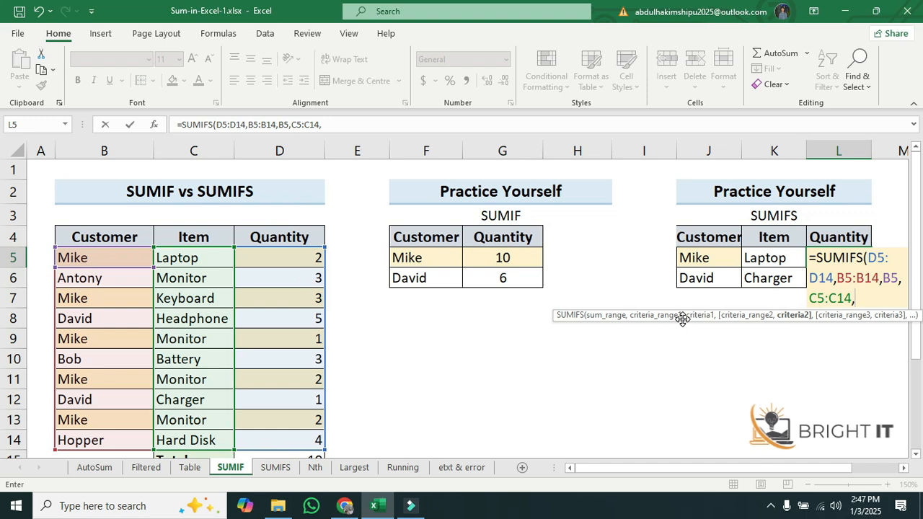
{"action": "left_click", "coordinate": [197, 260]}
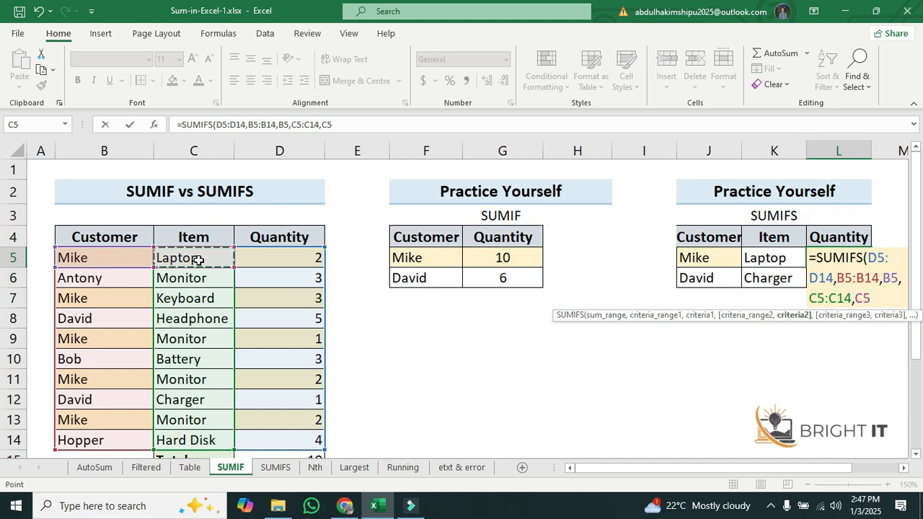
{"action": "type", "text": ")"}
{"action": "key", "text": "Return"}
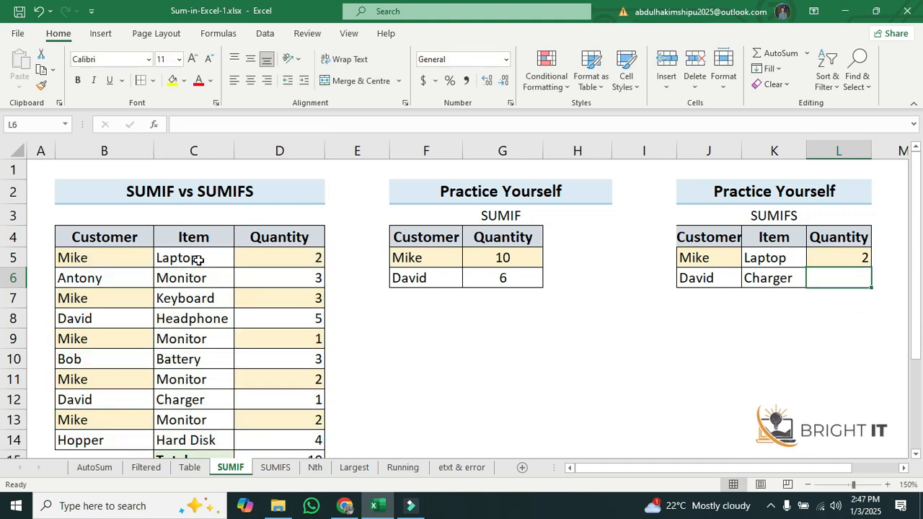
Center-align the SUMIFS result in Mike's Laptop Quantity cell and check the matching Laptop row in the source data
{"action": "left_click", "coordinate": [831, 258]}
{"action": "left_click", "coordinate": [250, 80]}
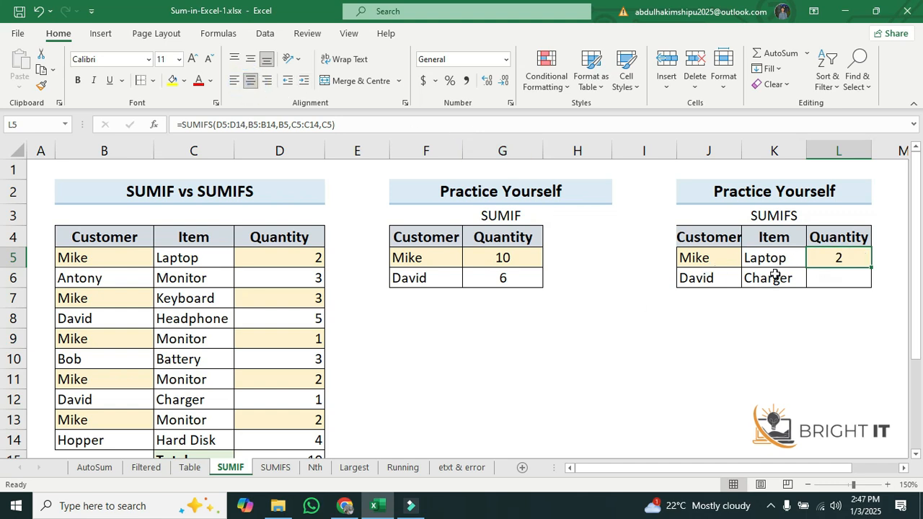
{"action": "left_click", "coordinate": [189, 257]}
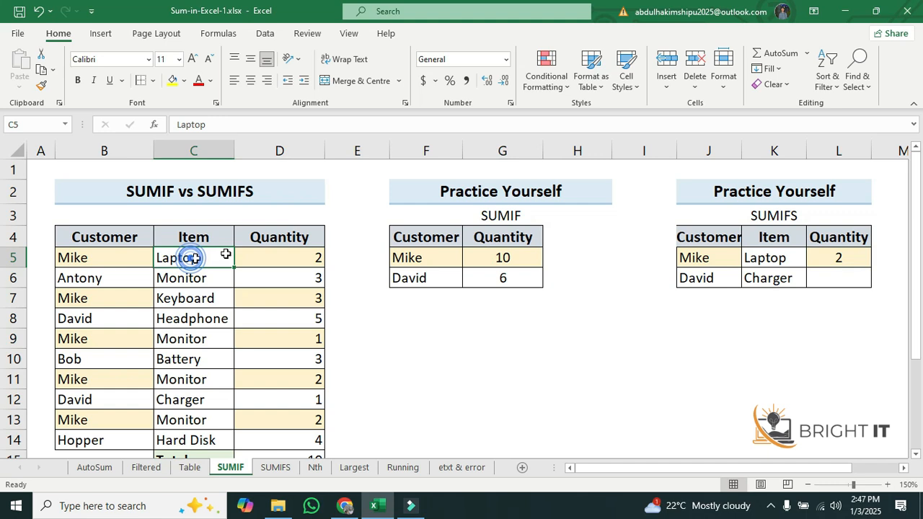
{"action": "left_click", "coordinate": [305, 263]}
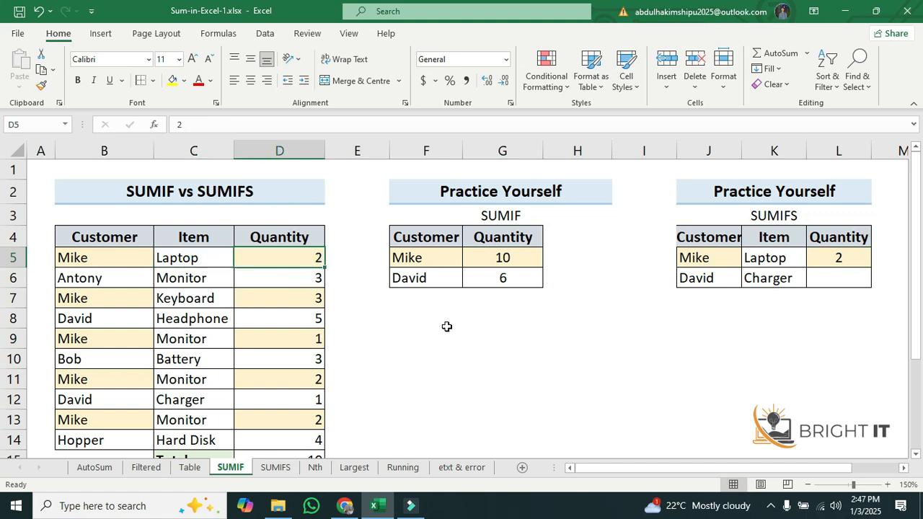
Start a SUMIFS formula in David's Charger Quantity cell and open its Function Arguments dialog
{"action": "left_click", "coordinate": [829, 283]}
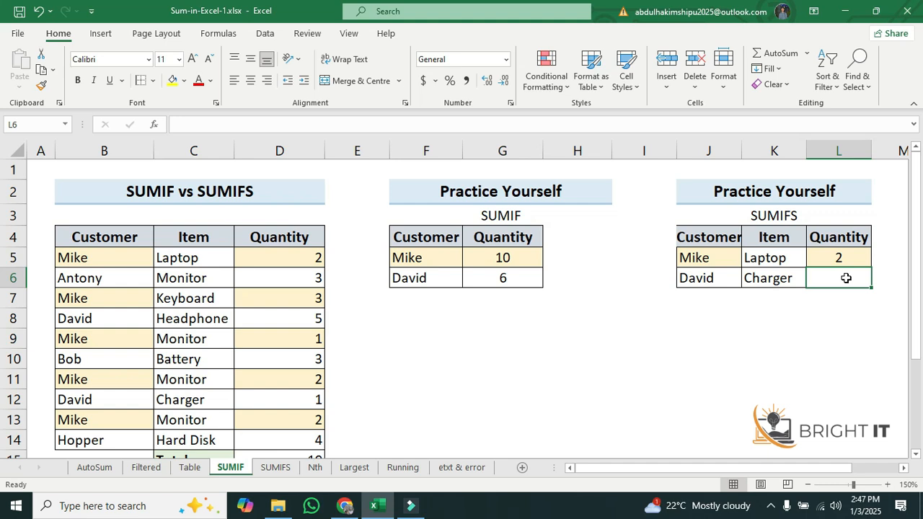
{"action": "type", "text": "="}
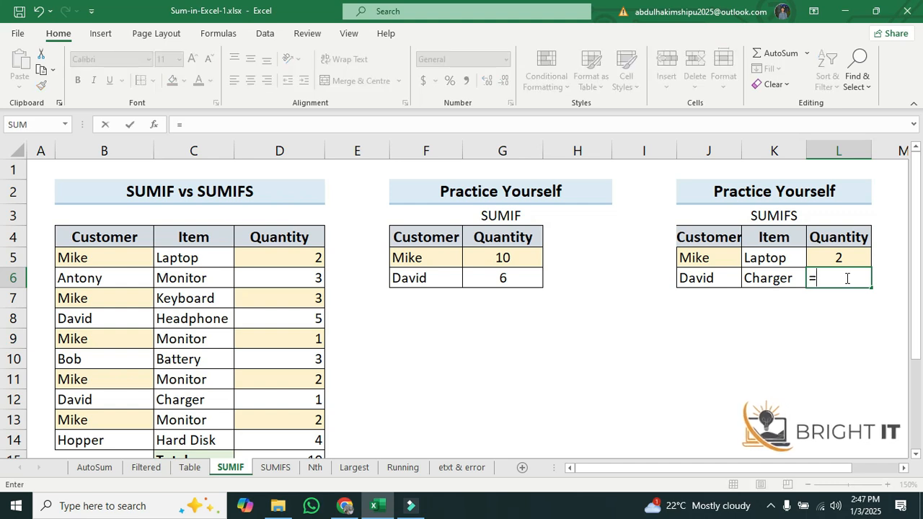
{"action": "type", "text": "sumifs"}
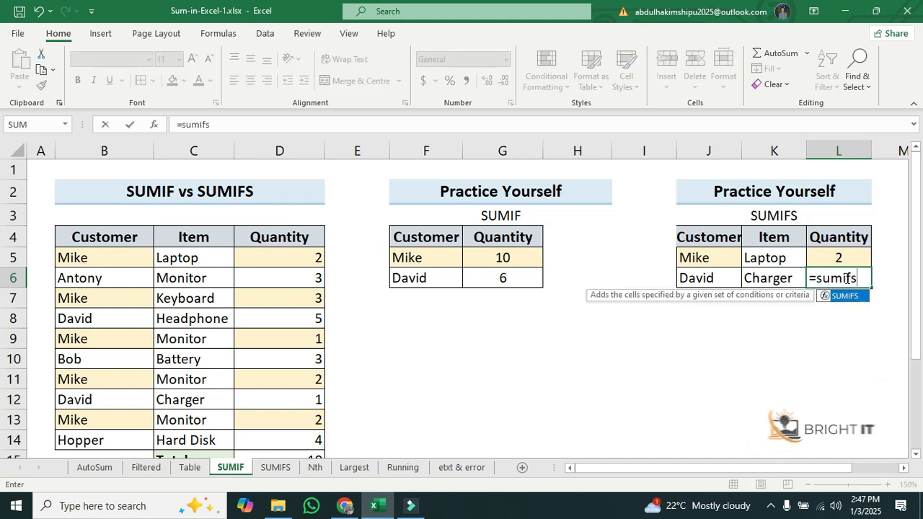
{"action": "double_click", "coordinate": [849, 296]}
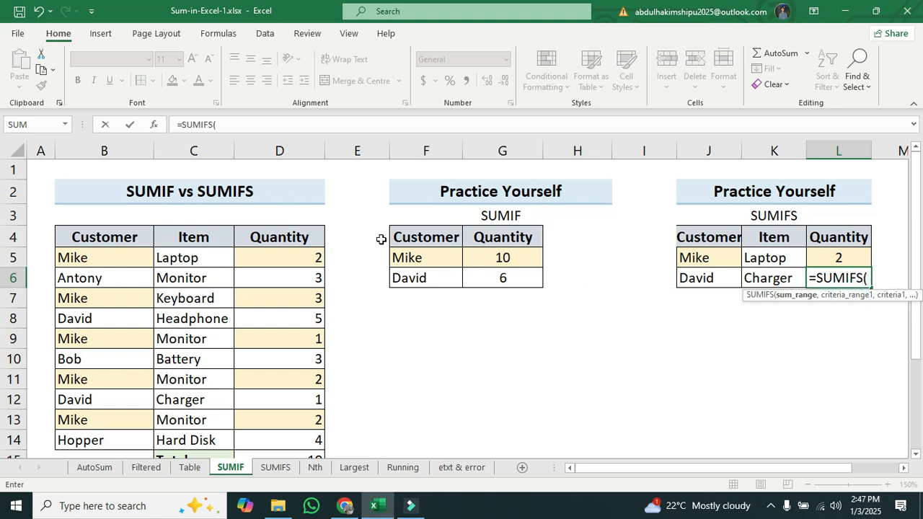
{"action": "left_click", "coordinate": [153, 127]}
Set the SUMIFS sum range to D5:D14, criteria range1 to B5:B14 and criteria1 to B8
{"action": "left_click_drag", "start_coordinate": [724, 196], "coordinate": [674, 316]}
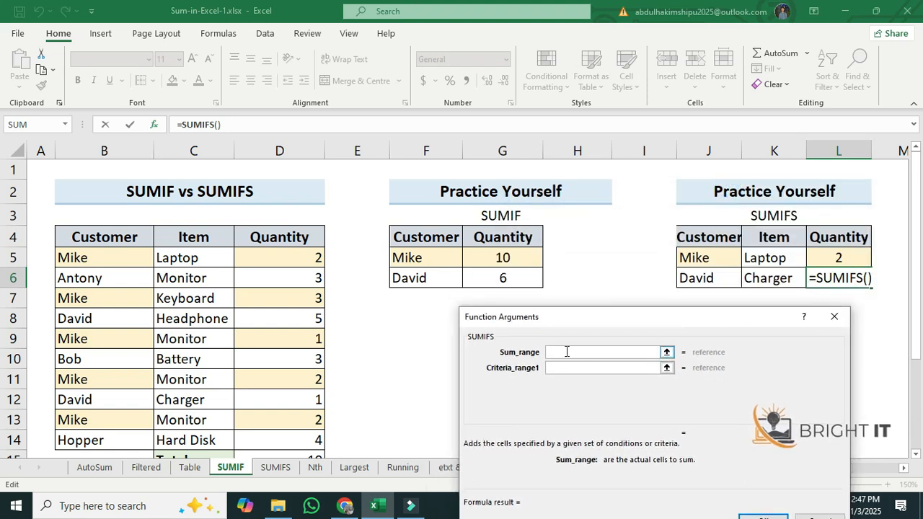
{"action": "left_click_drag", "start_coordinate": [294, 256], "coordinate": [288, 440]}
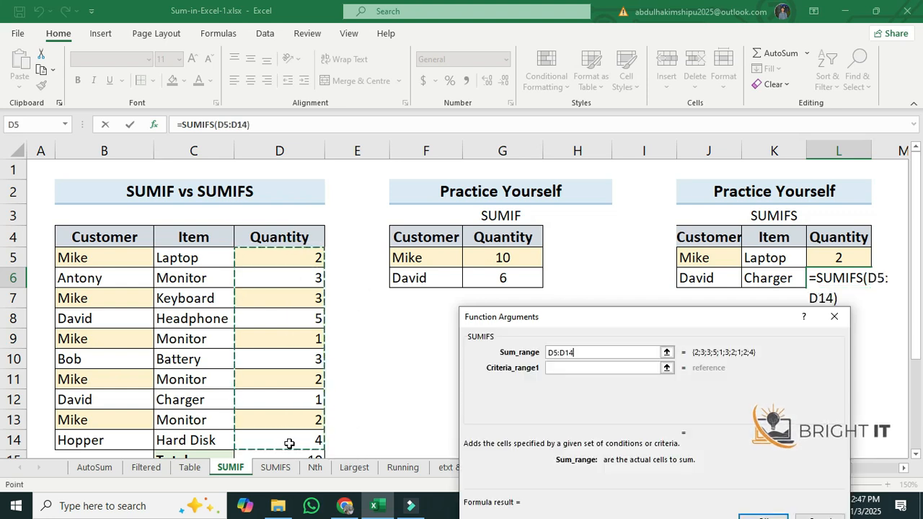
{"action": "left_click", "coordinate": [563, 367]}
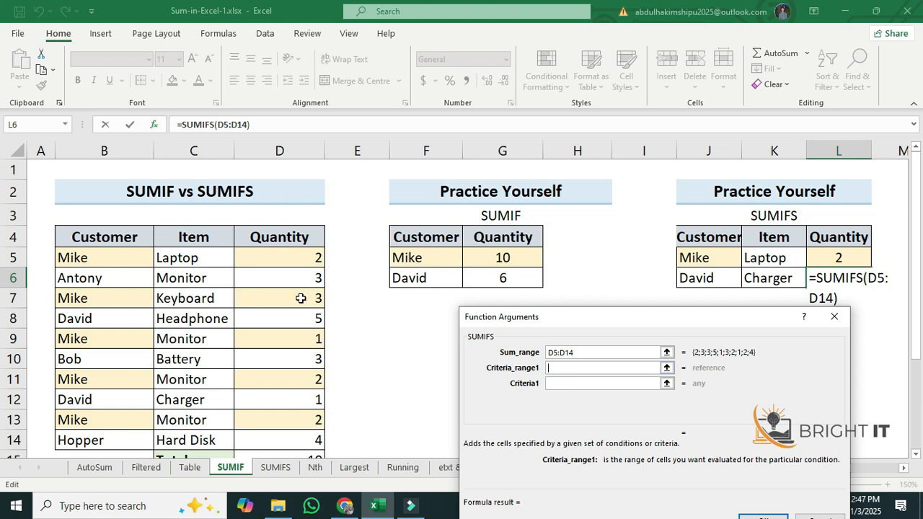
{"action": "left_click_drag", "start_coordinate": [91, 257], "coordinate": [97, 447]}
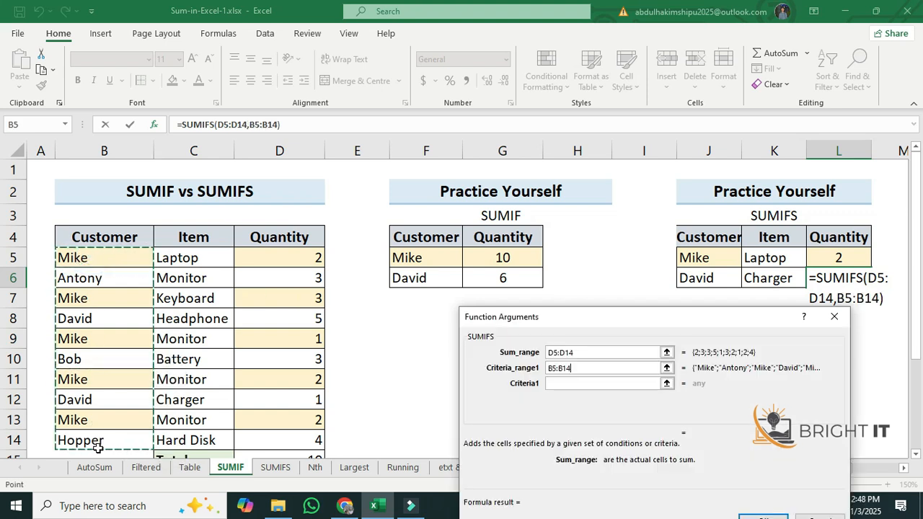
{"action": "left_click", "coordinate": [569, 387]}
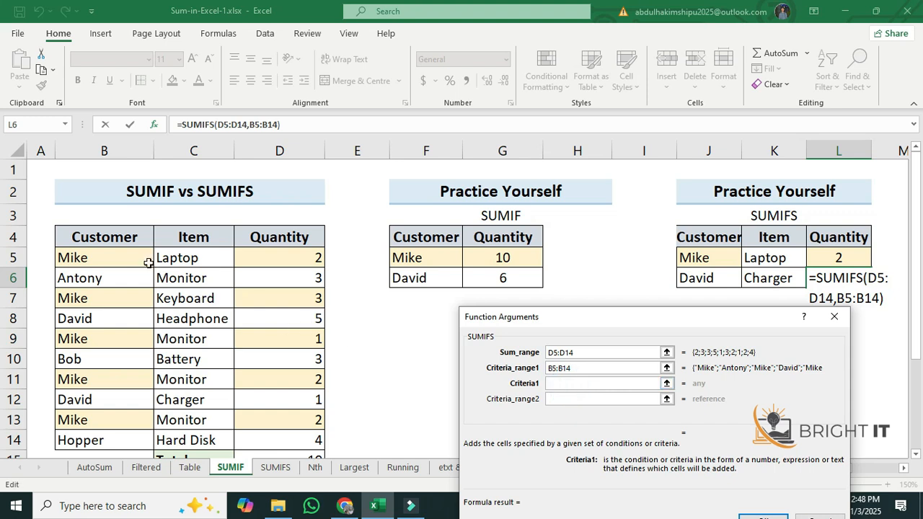
{"action": "left_click", "coordinate": [96, 319]}
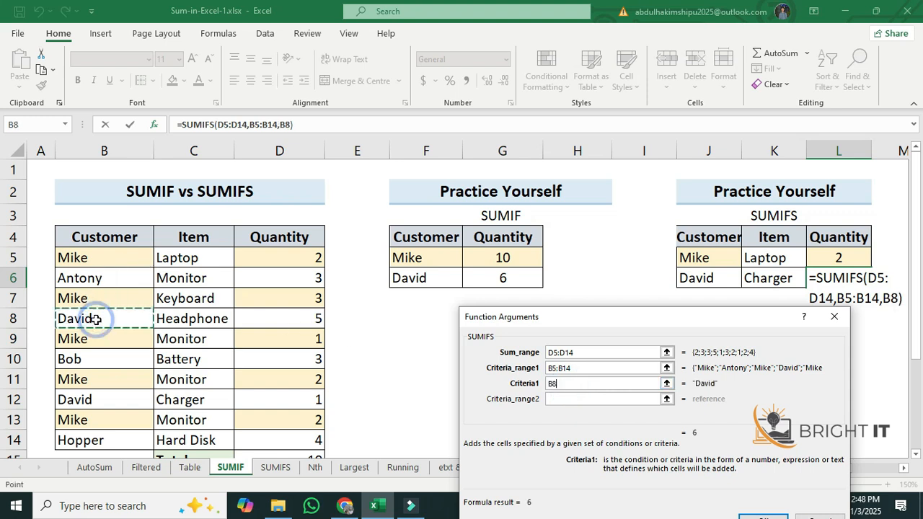
{"action": "left_click", "coordinate": [576, 398]}
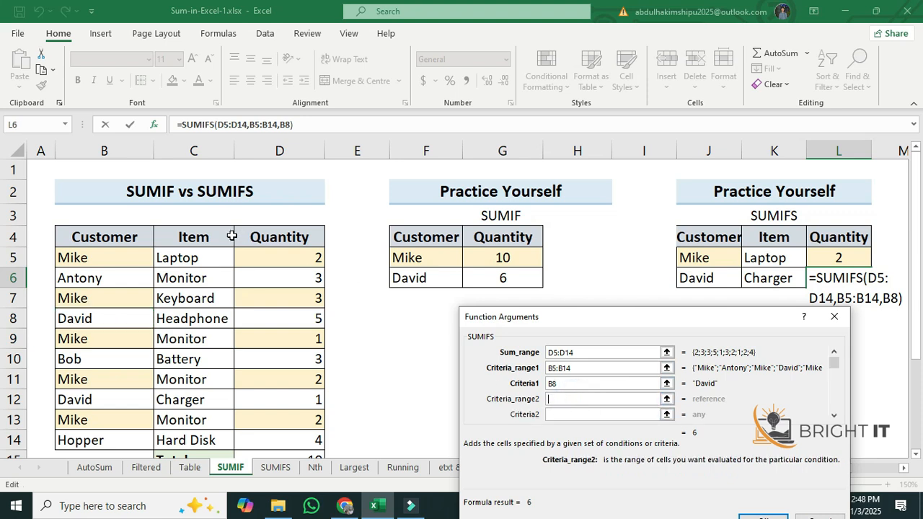
Set criteria range2 to C5:C14 and criteria2 to C12, and confirm the dialog
{"action": "left_click_drag", "start_coordinate": [204, 260], "coordinate": [205, 441]}
{"action": "left_click", "coordinate": [574, 415]}
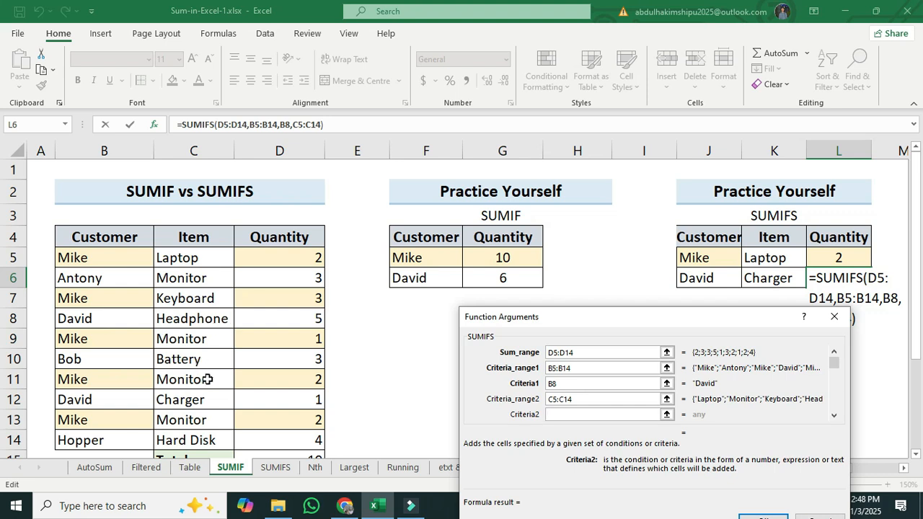
{"action": "left_click", "coordinate": [195, 400]}
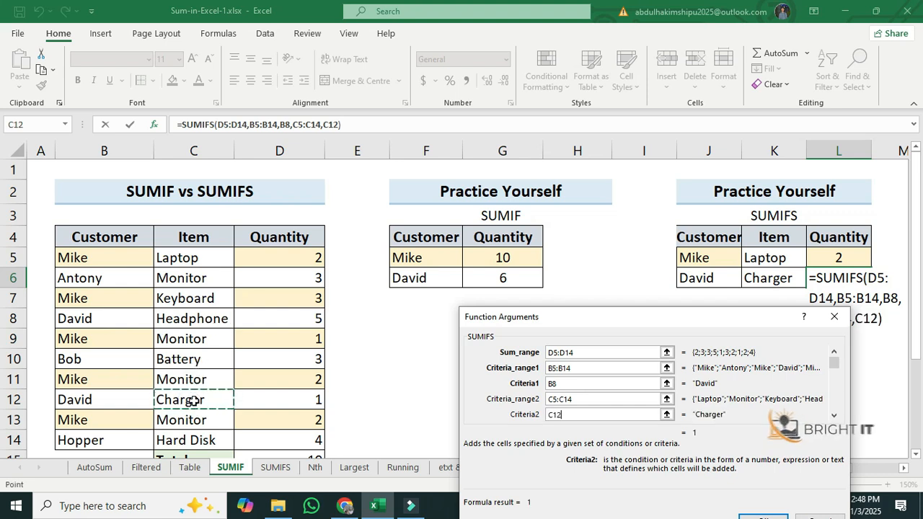
{"action": "left_click_drag", "start_coordinate": [697, 319], "coordinate": [499, 190]}
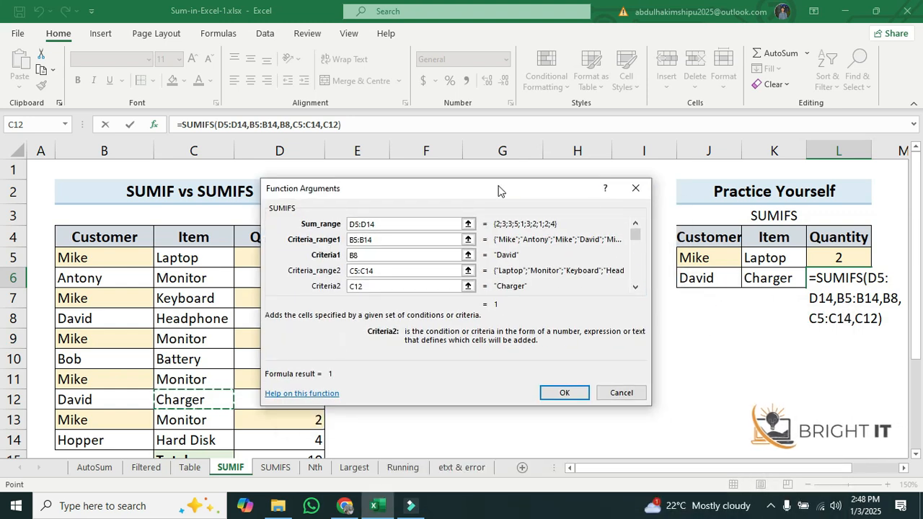
{"action": "left_click", "coordinate": [556, 391]}
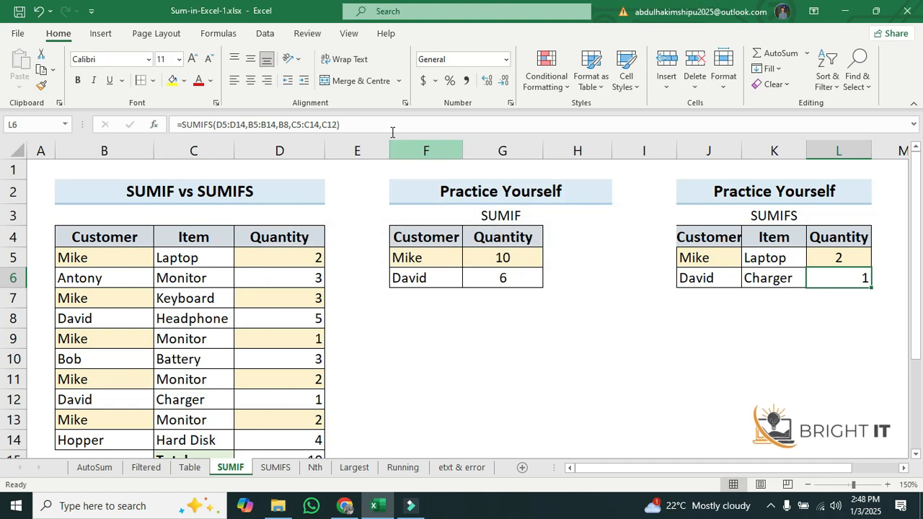
Center-align the SUMIFS result in David's Charger Quantity cell
{"action": "left_click", "coordinate": [251, 80]}
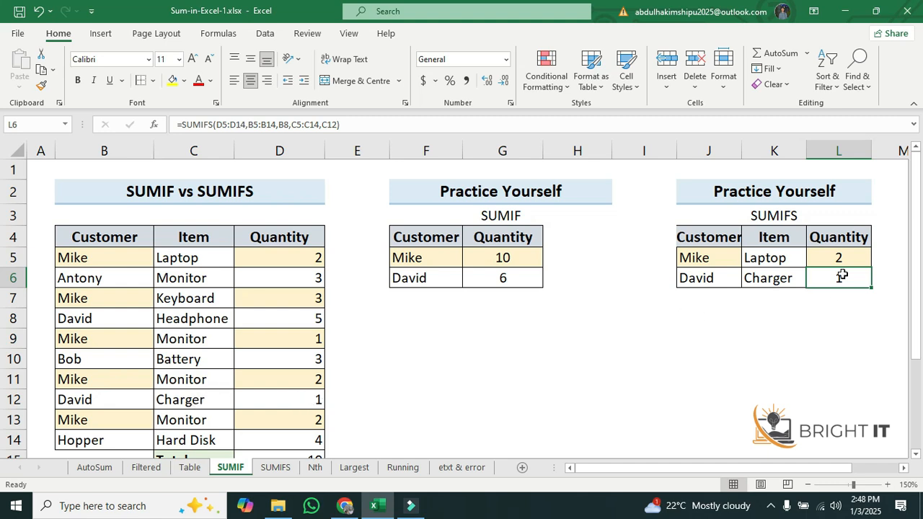
{"action": "left_click", "coordinate": [804, 345]}
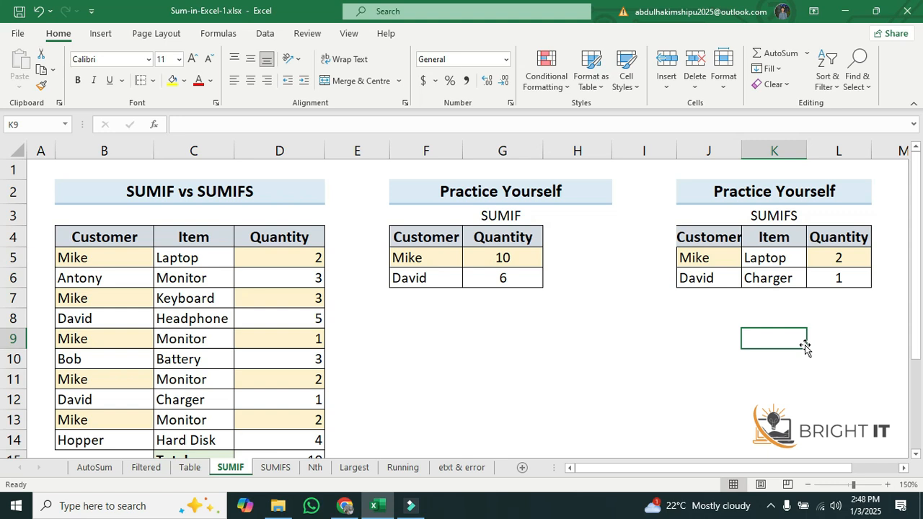